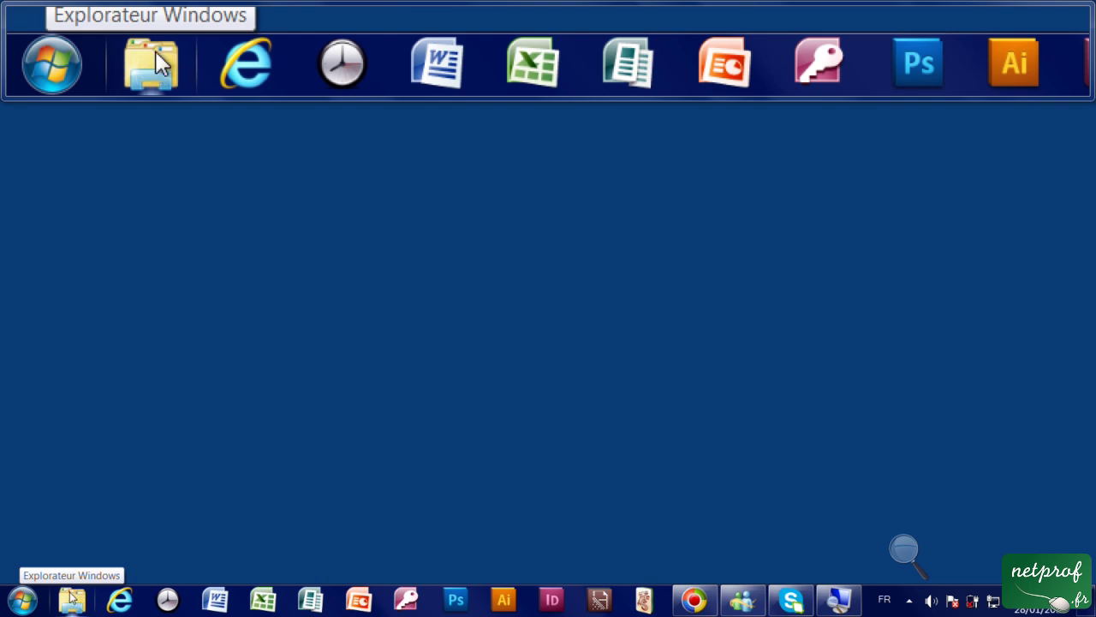
Open the workbook exercice 1 from the Bureau (Desktop) folder in Windows Explorer
{"action": "left_click", "coordinate": [74, 600]}
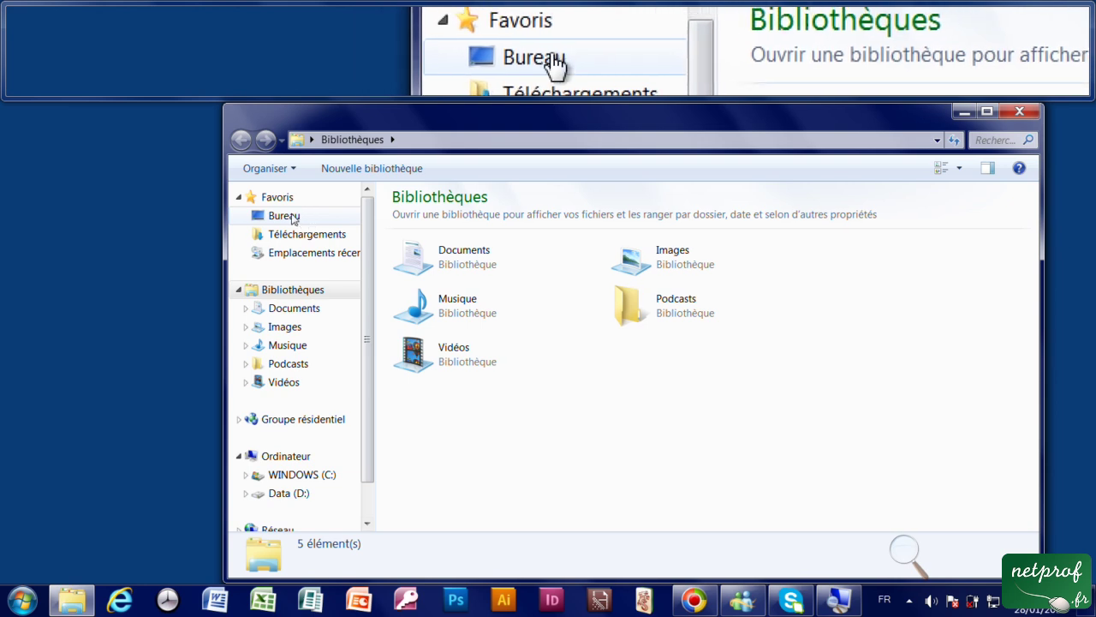
{"action": "left_click", "coordinate": [292, 217]}
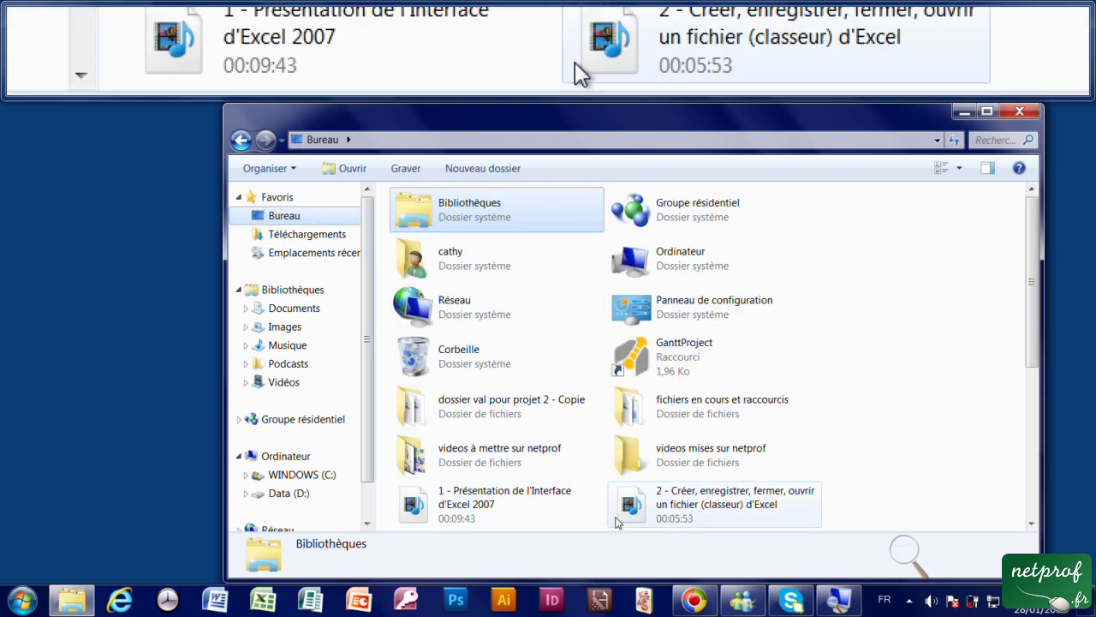
{"action": "scroll", "coordinate": [616, 521], "scroll_direction": "down", "scroll_amount": 1}
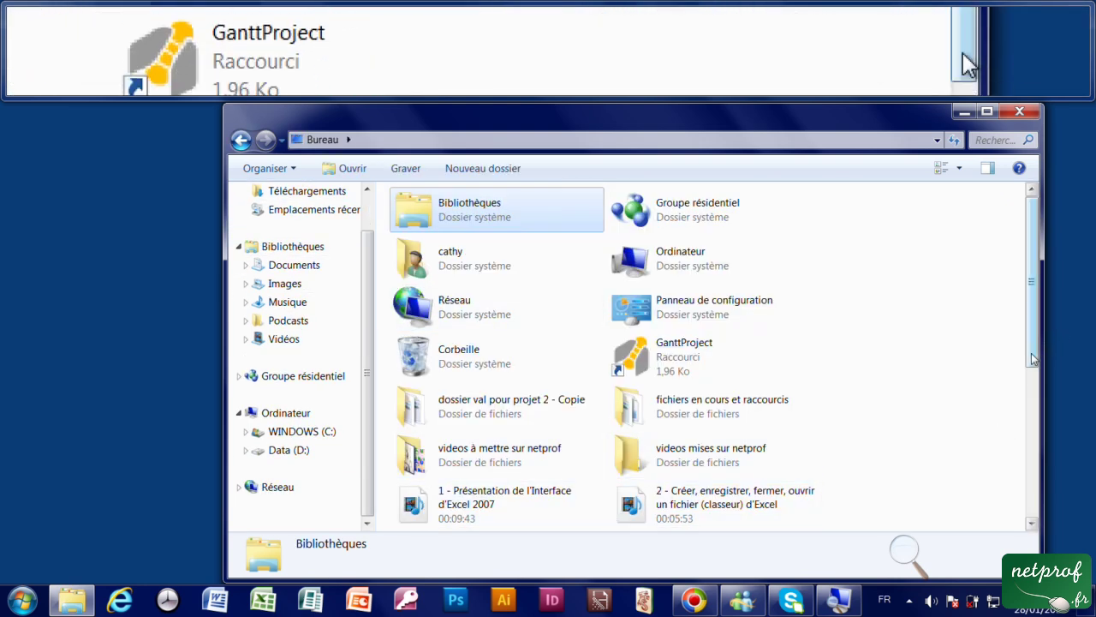
{"action": "scroll", "coordinate": [1033, 359], "scroll_direction": "down", "scroll_amount": 3}
{"action": "scroll", "coordinate": [1033, 360], "scroll_direction": "down", "scroll_amount": 1}
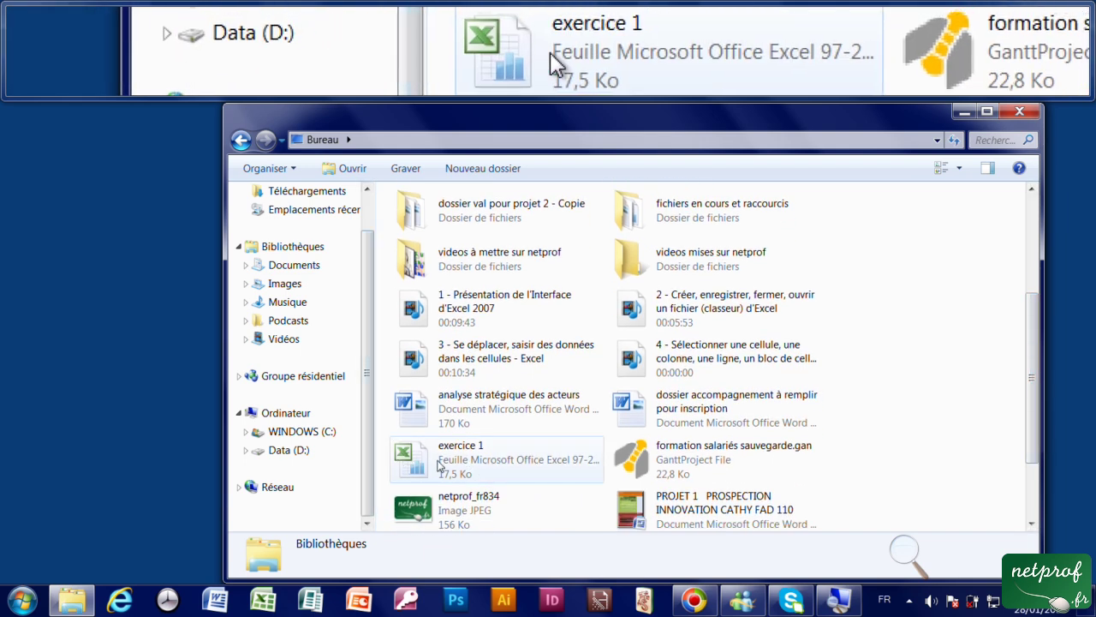
{"action": "double_click", "coordinate": [438, 465]}
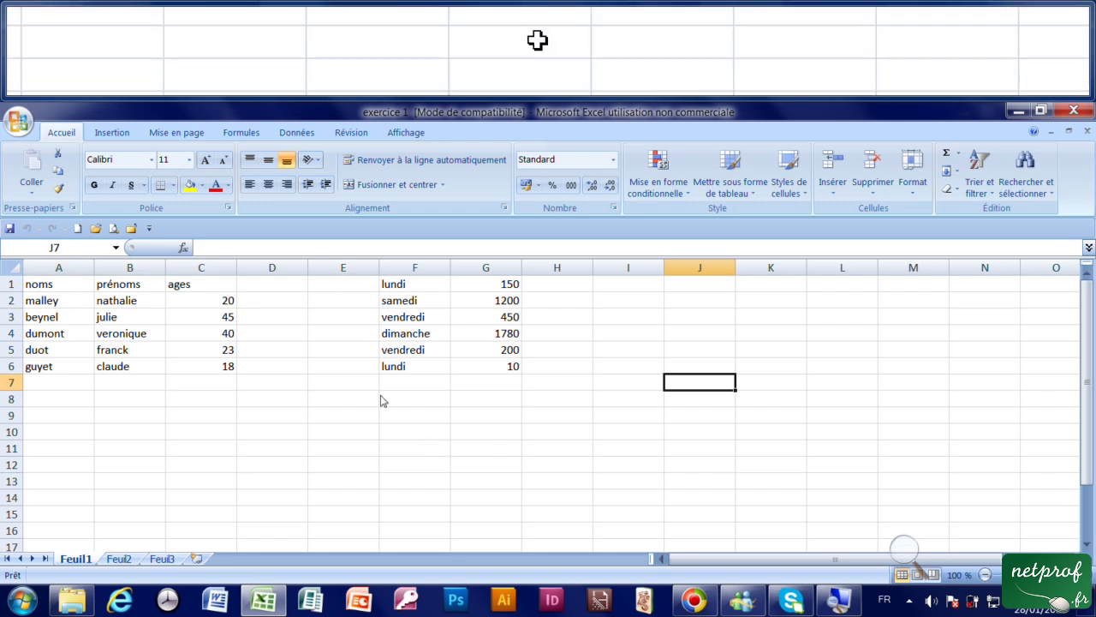
Select cells F9, F3, I10, C12, F13, I9 and J5 in turn, ending on B3 (julie)
{"action": "left_click", "coordinate": [406, 416]}
{"action": "left_click", "coordinate": [413, 315]}
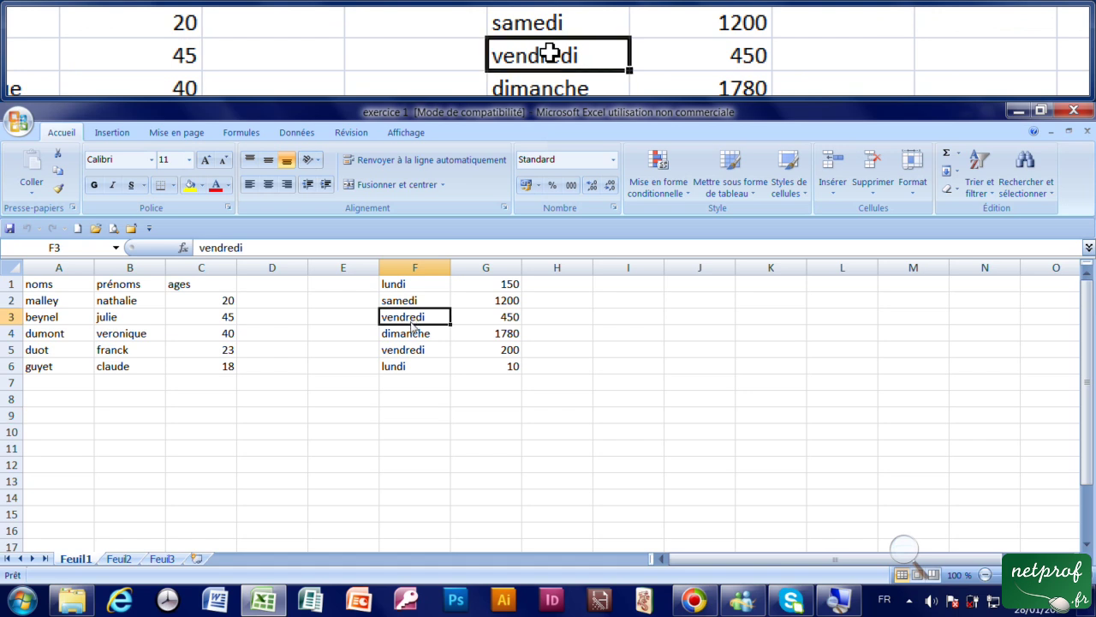
{"action": "left_click", "coordinate": [676, 431]}
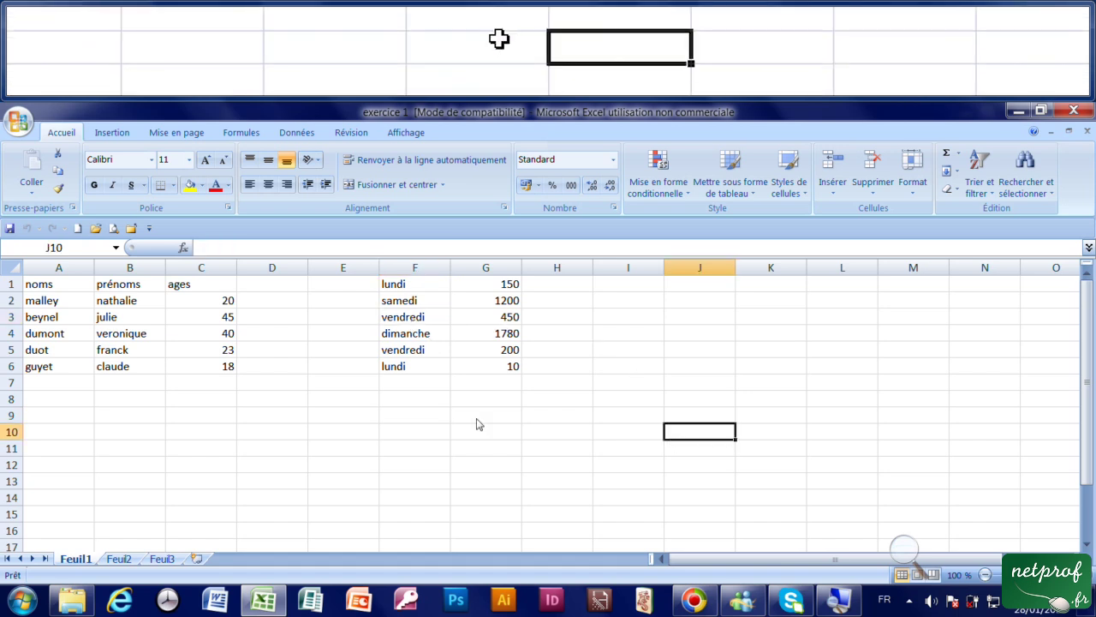
{"action": "left_click", "coordinate": [191, 470]}
{"action": "left_click", "coordinate": [406, 482]}
{"action": "left_click", "coordinate": [653, 421]}
{"action": "left_click", "coordinate": [675, 349]}
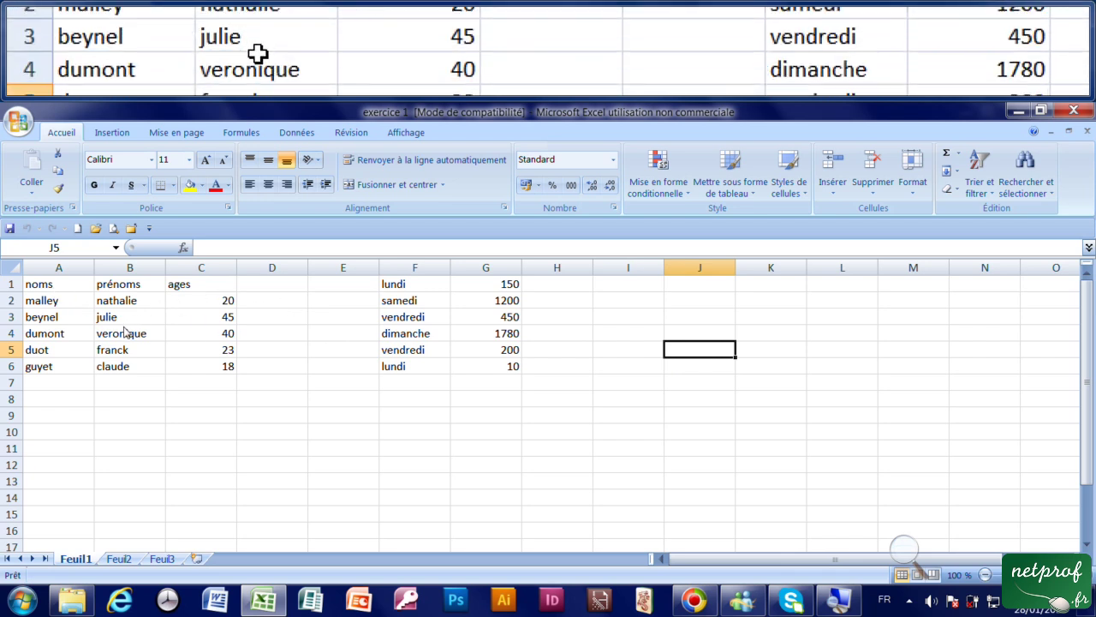
{"action": "left_click", "coordinate": [120, 322]}
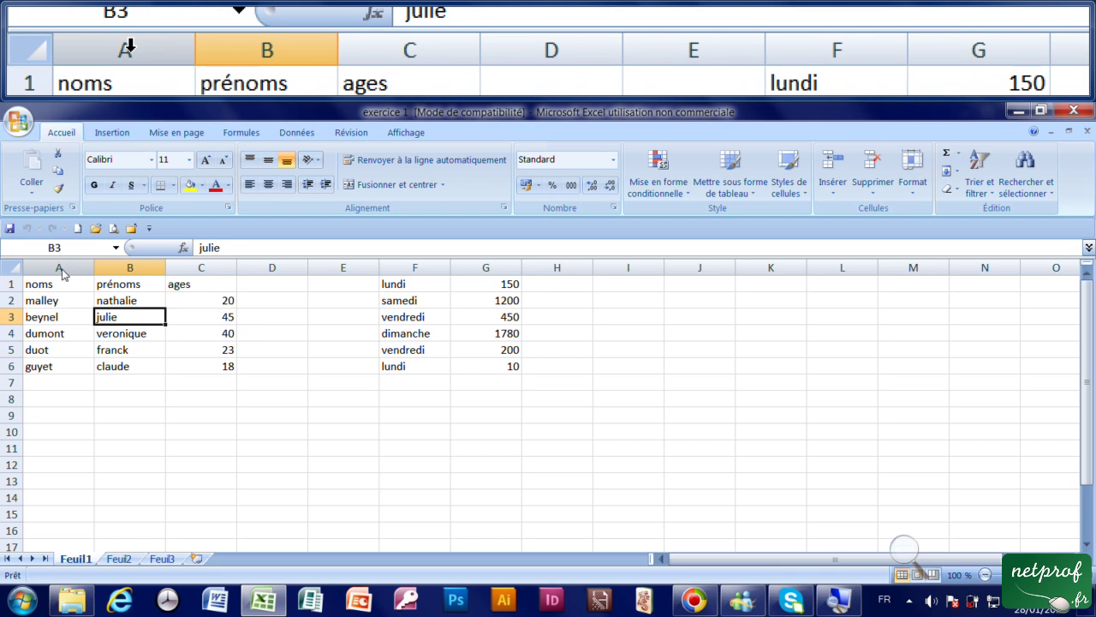
Select column A, then column F, then columns A through C, and clear the selection
{"action": "left_click", "coordinate": [59, 268]}
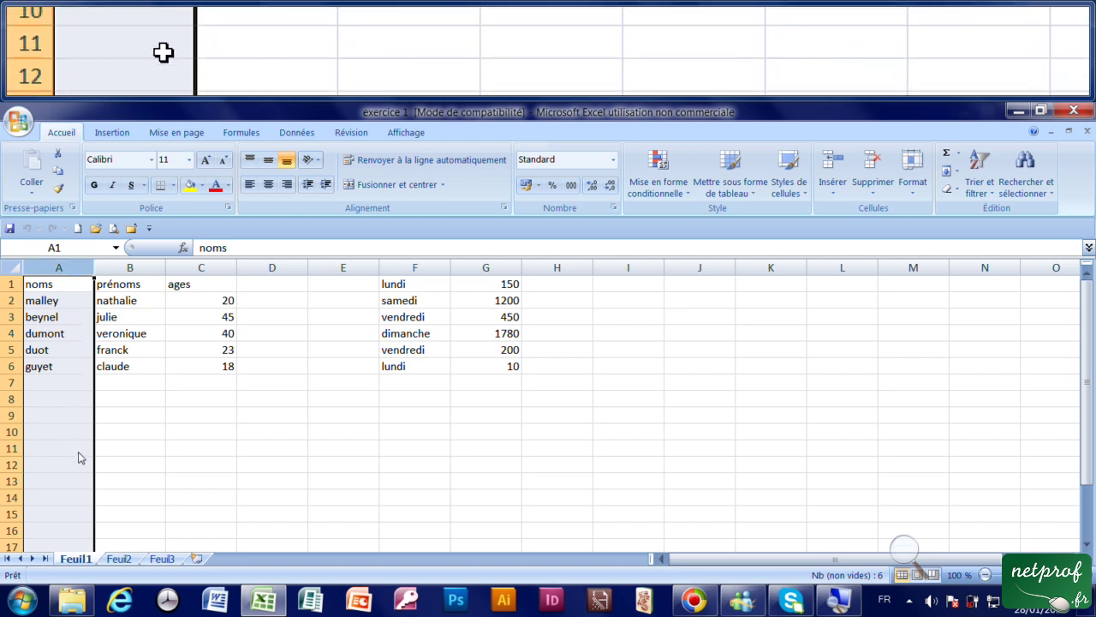
{"action": "left_click", "coordinate": [417, 268]}
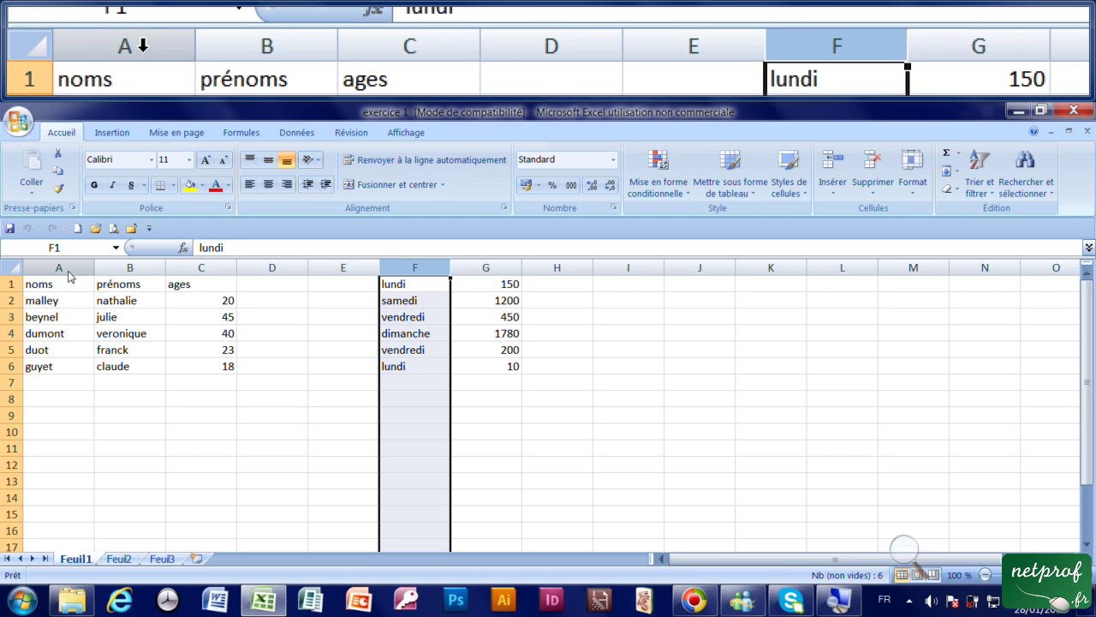
{"action": "left_click", "coordinate": [70, 272]}
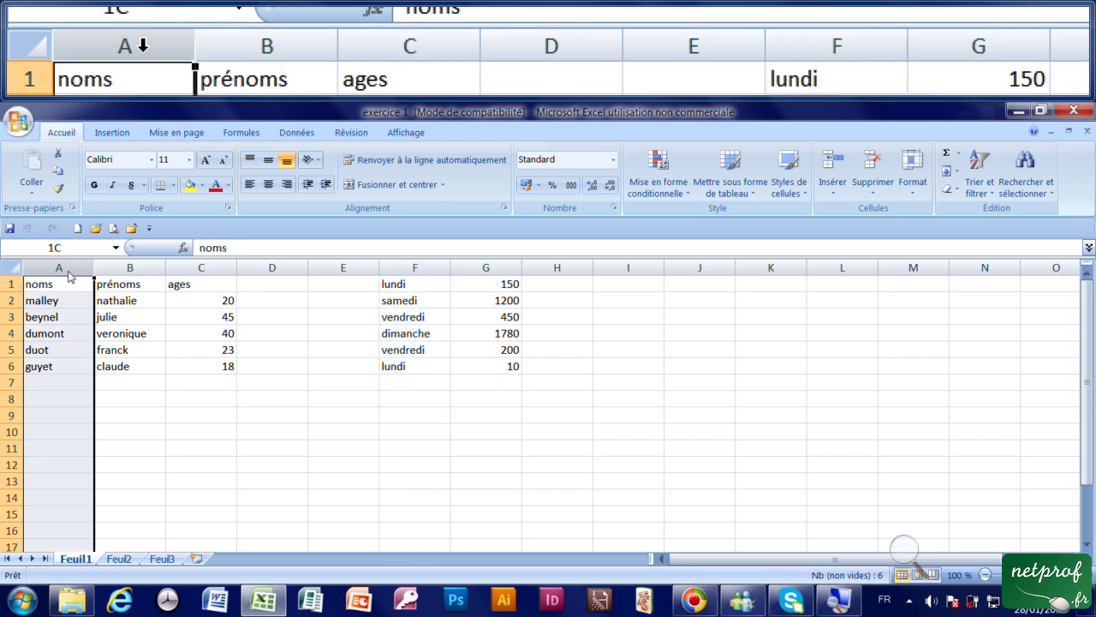
{"action": "left_click_drag", "start_coordinate": [69, 272], "coordinate": [184, 276]}
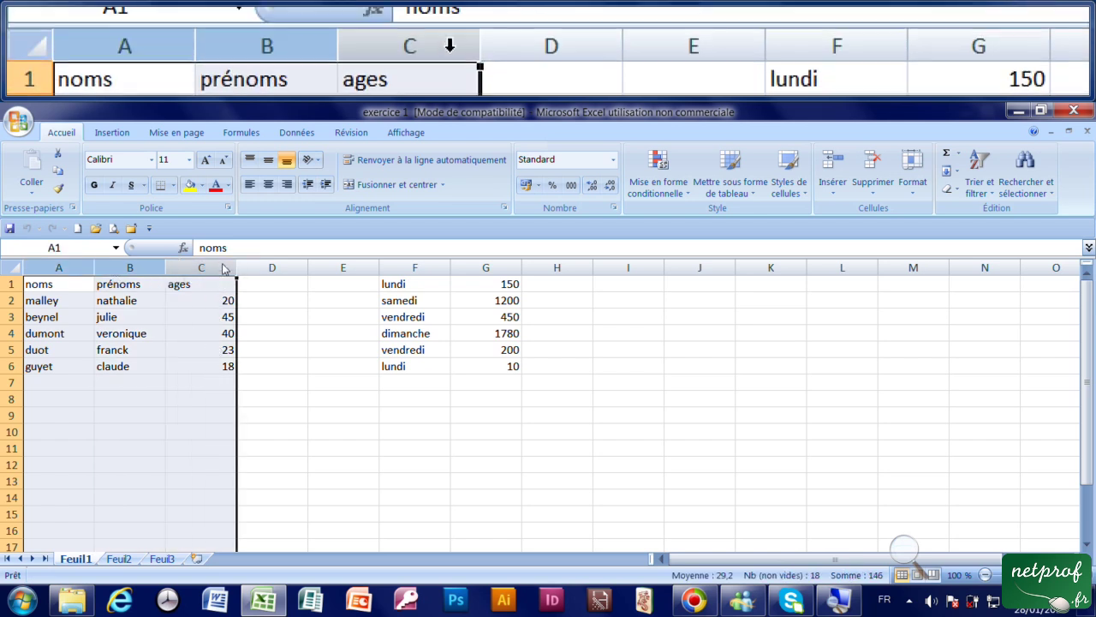
{"action": "left_click", "coordinate": [555, 452]}
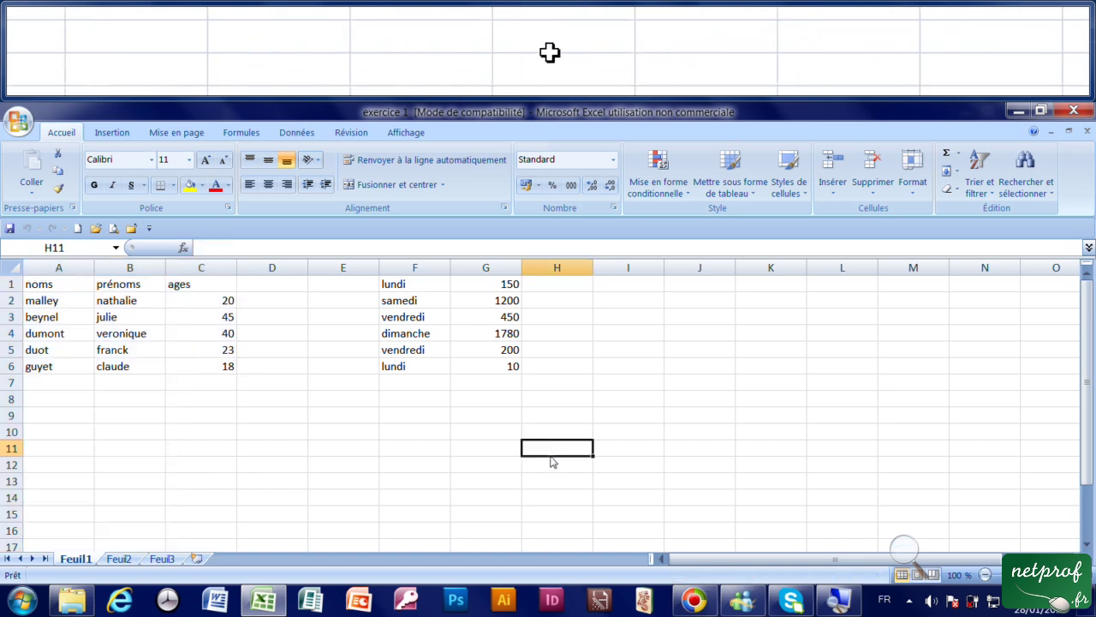
Select columns F and G together, then clear the selection
{"action": "left_click", "coordinate": [436, 272]}
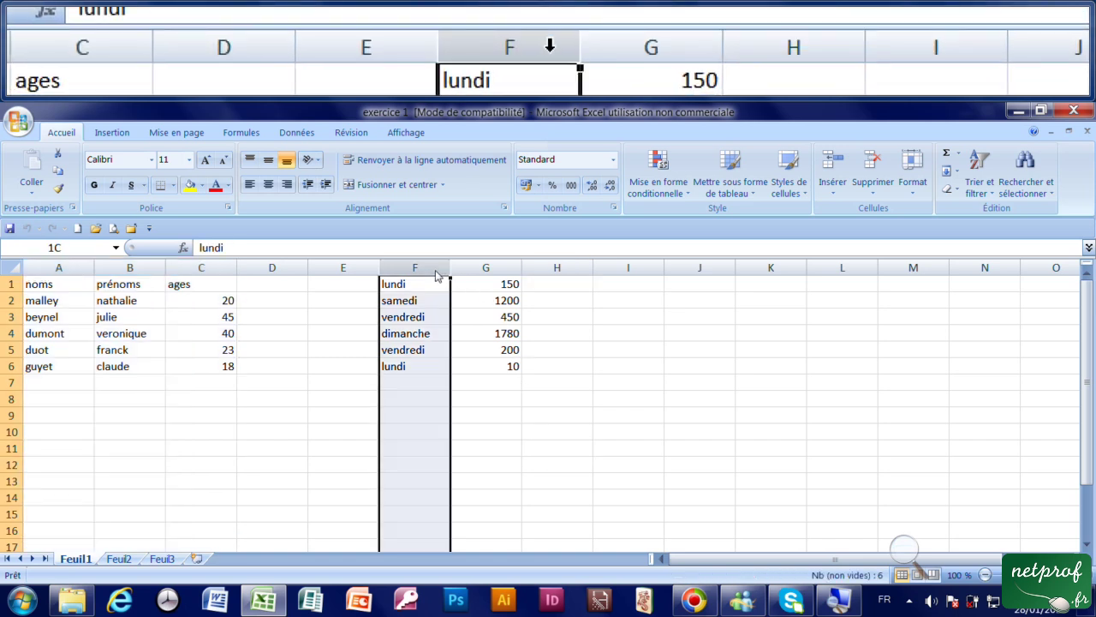
{"action": "left_click_drag", "start_coordinate": [436, 272], "coordinate": [476, 274]}
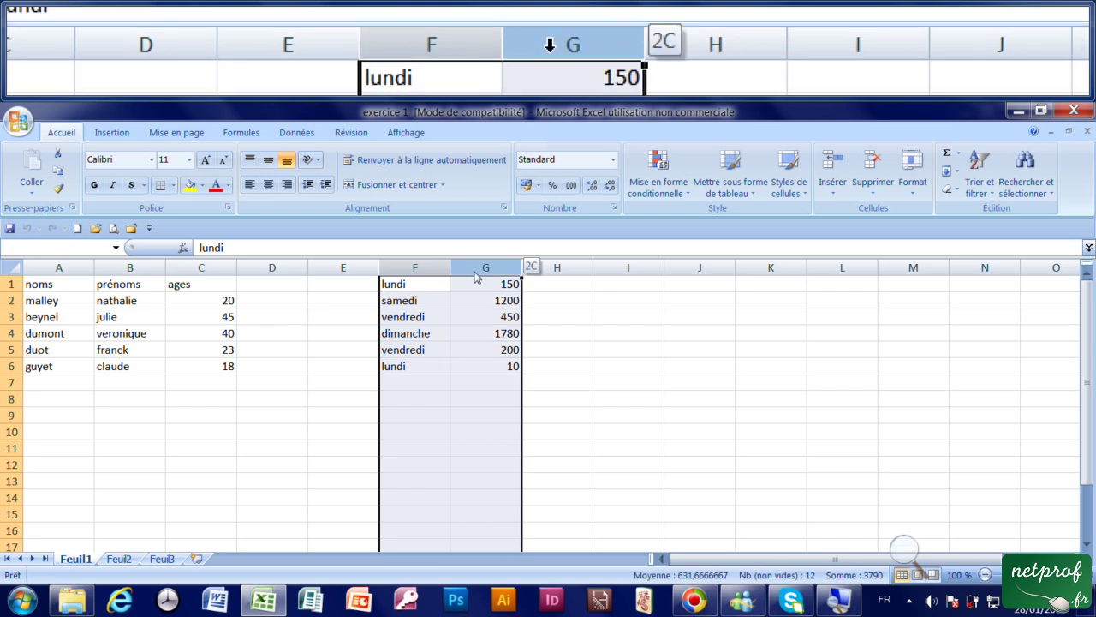
{"action": "left_click", "coordinate": [245, 431]}
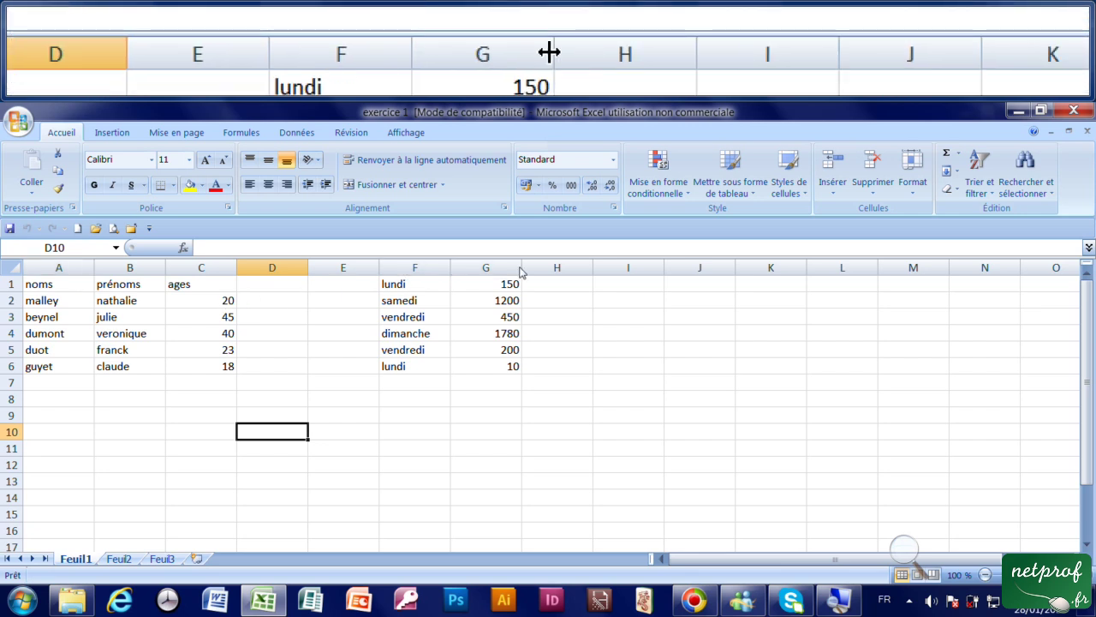
Select columns A–C and, with Ctrl, columns F–G, then deselect via cell H12
{"action": "left_click_drag", "start_coordinate": [65, 273], "coordinate": [197, 281]}
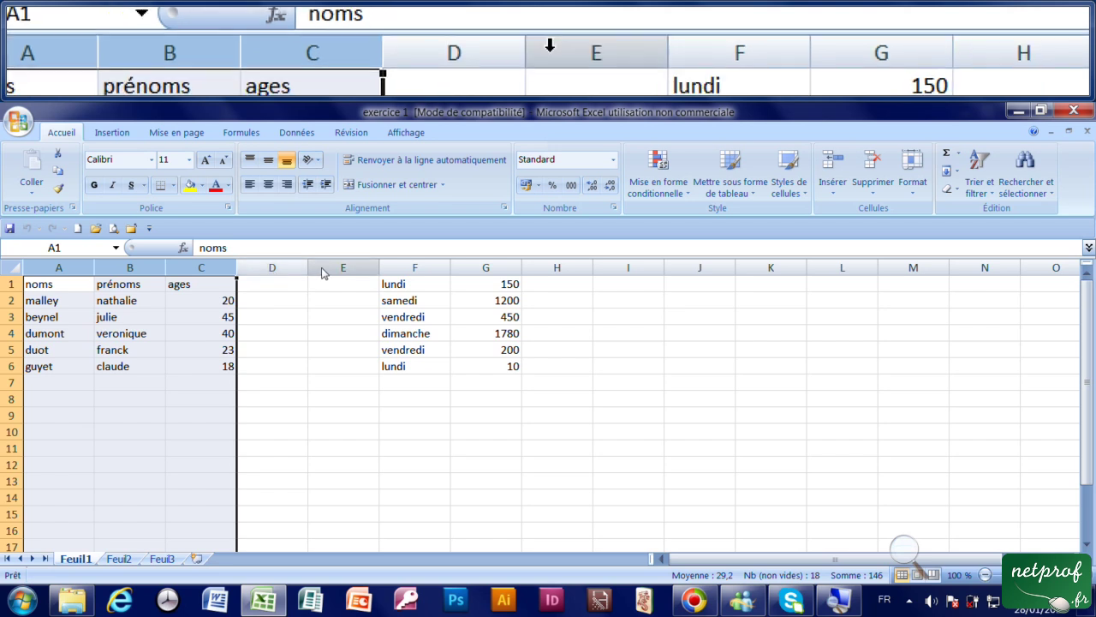
{"action": "left_click", "coordinate": [418, 268]}
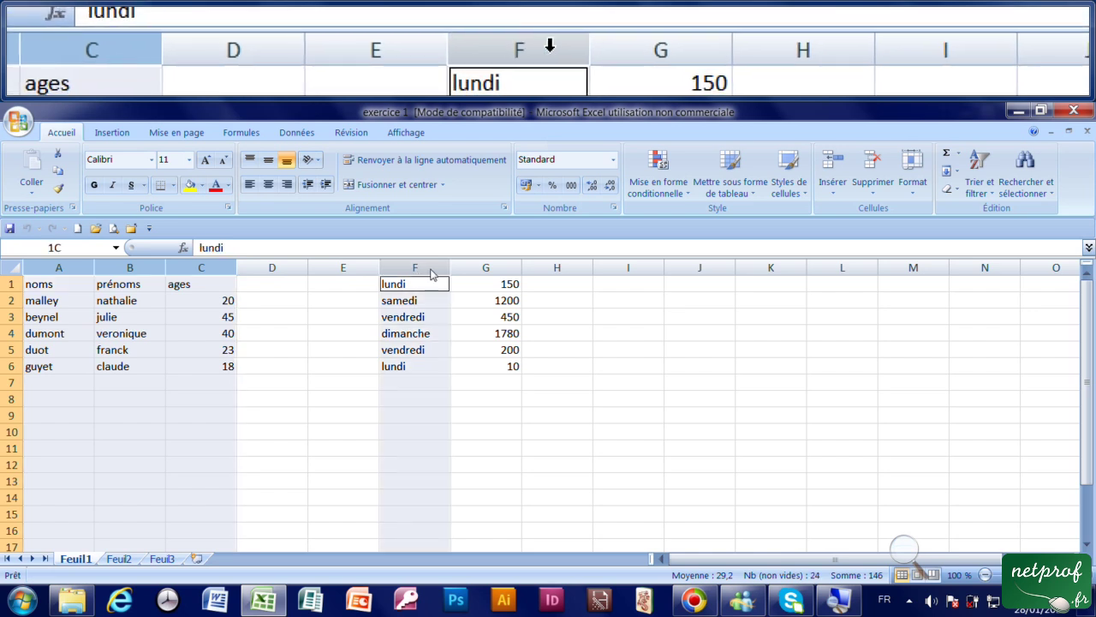
{"action": "left_click_drag", "start_coordinate": [418, 271], "coordinate": [466, 273]}
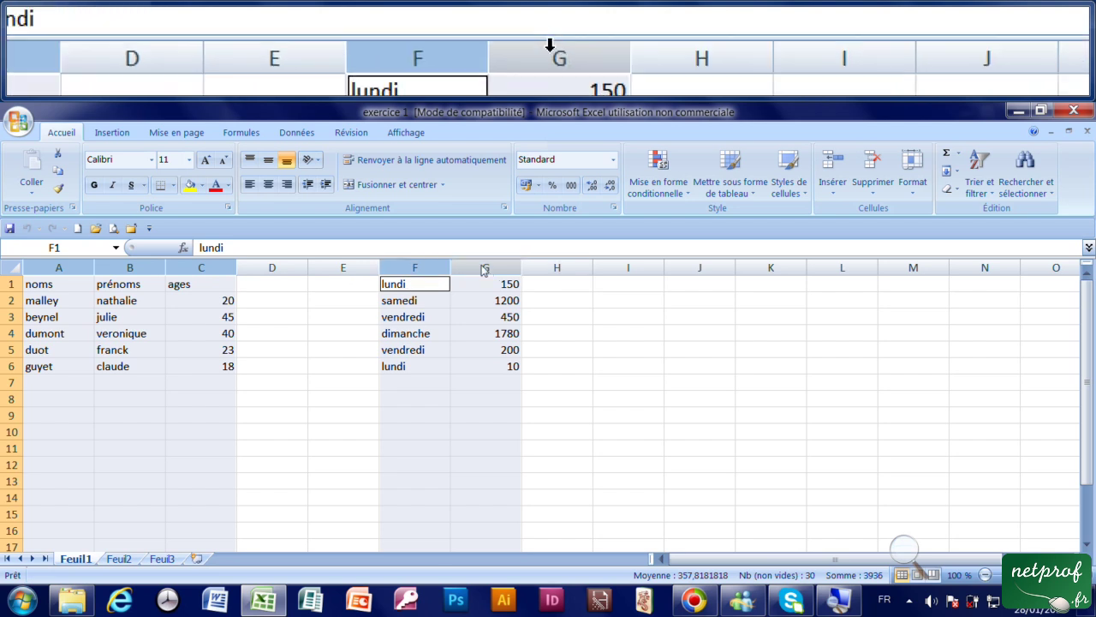
{"action": "left_click", "coordinate": [556, 464]}
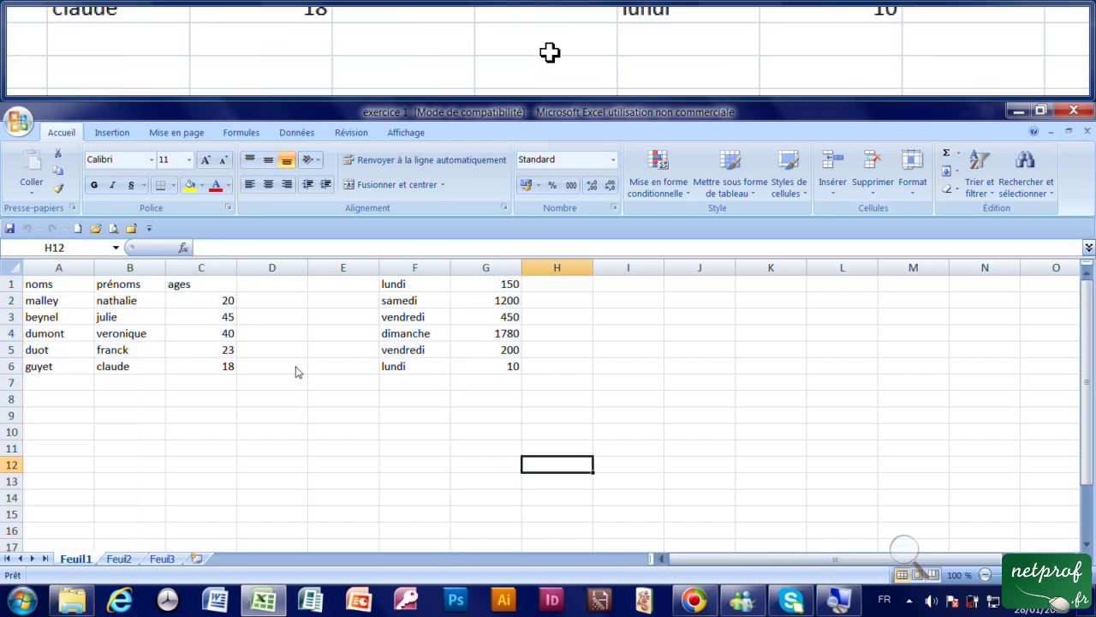
{"action": "left_click", "coordinate": [14, 289]}
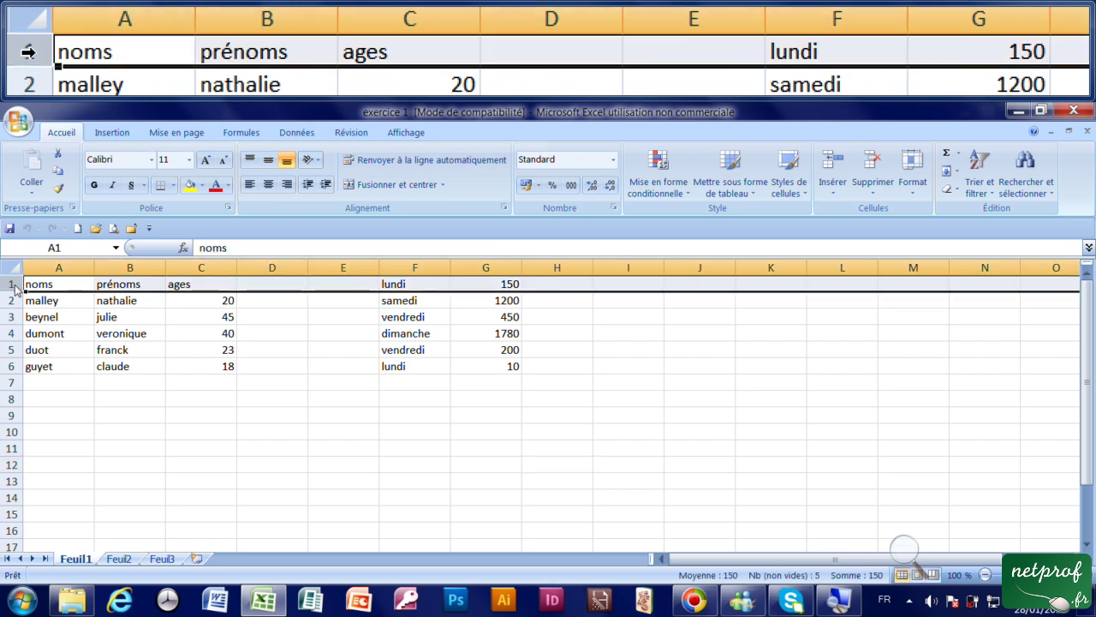
{"action": "left_click", "coordinate": [15, 335]}
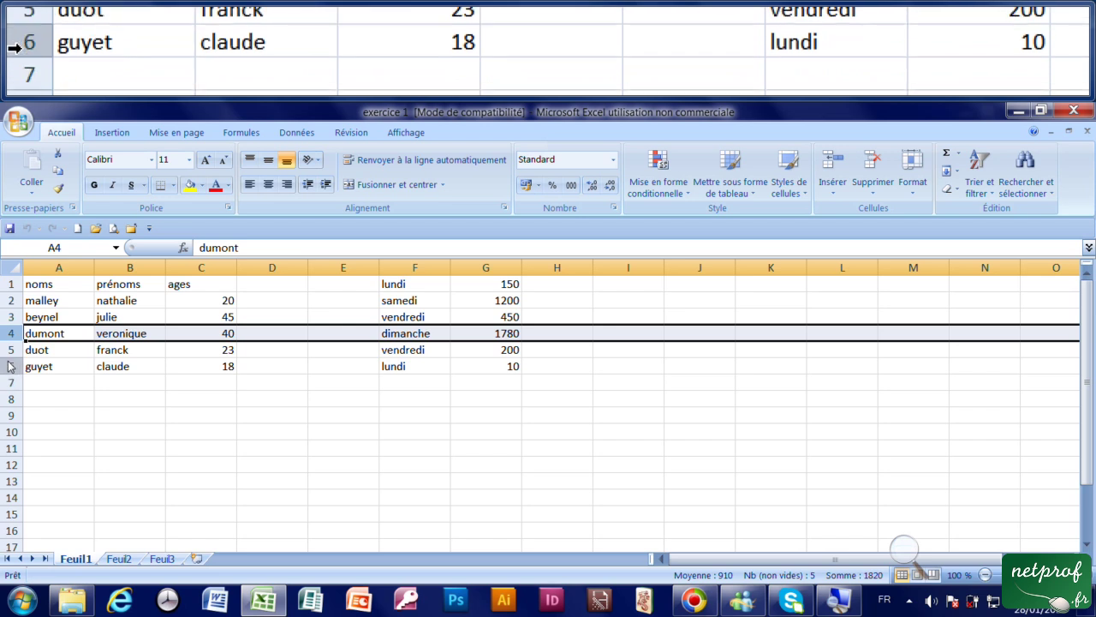
{"action": "left_click", "coordinate": [11, 366]}
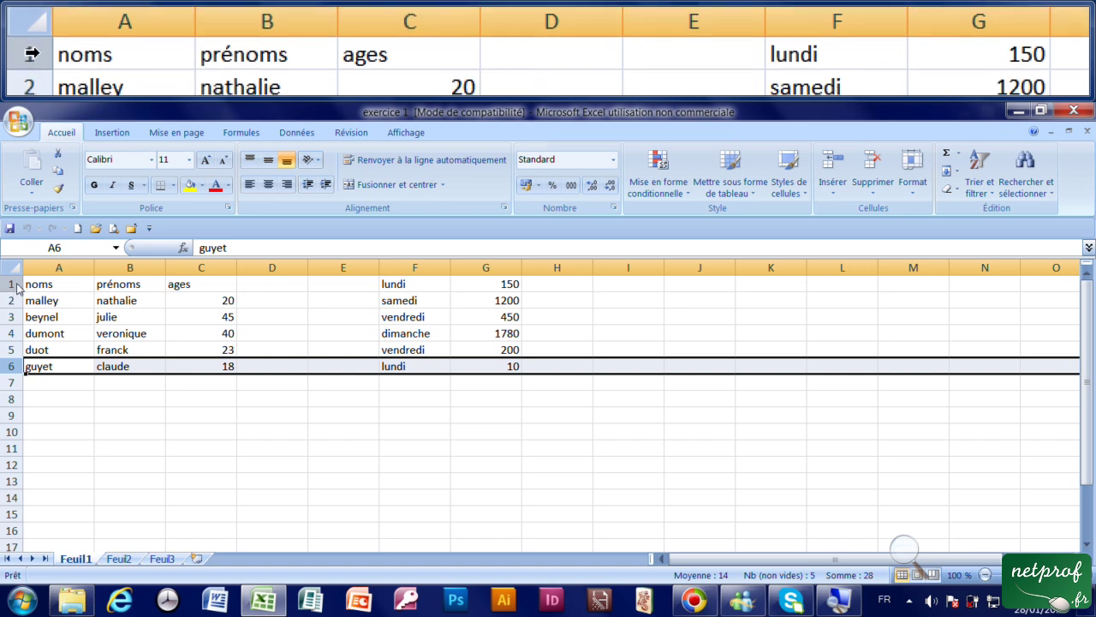
{"action": "left_click", "coordinate": [14, 286]}
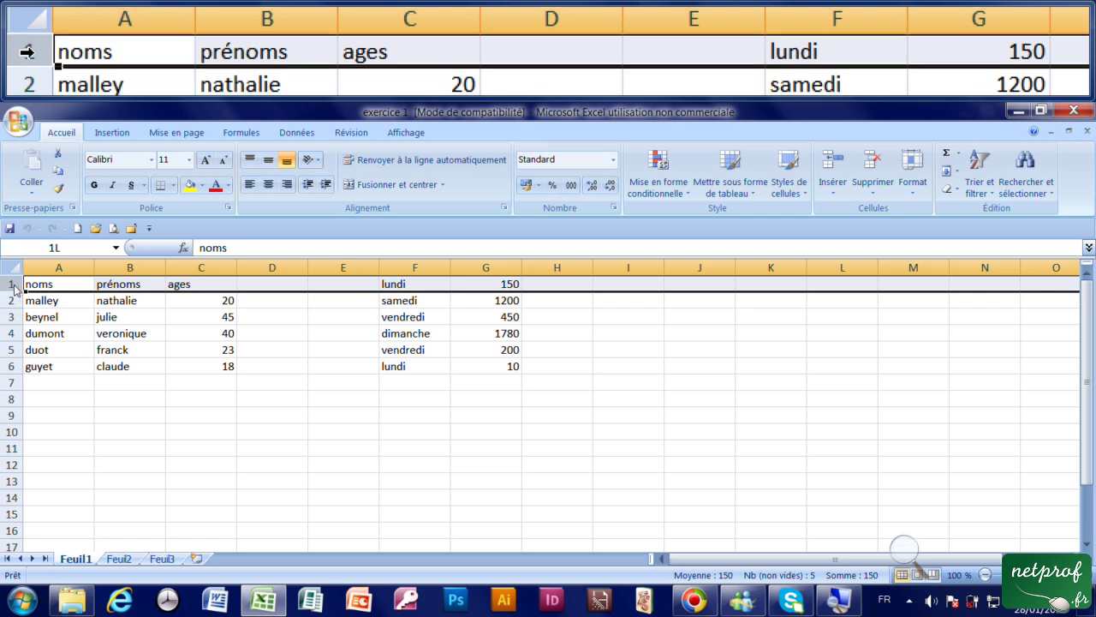
{"action": "mouse_move", "coordinate": [15, 290]}
{"action": "left_mouse_down"}
{"action": "mouse_move", "coordinate": [19, 341]}
{"action": "mouse_move", "coordinate": [206, 377]}
{"action": "left_mouse_up"}
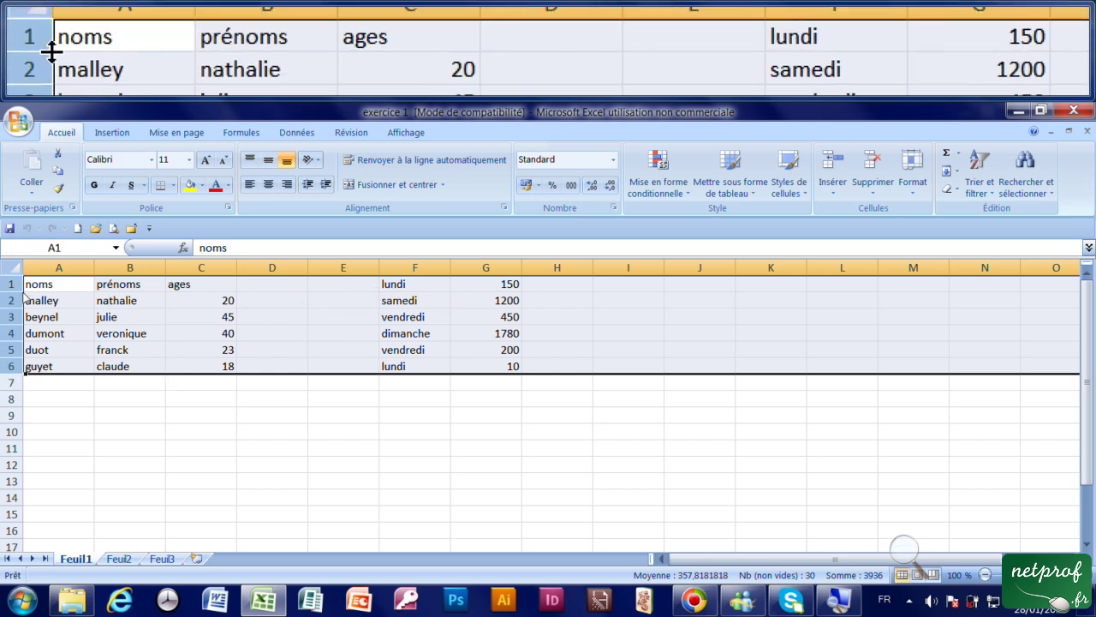
{"action": "left_click", "coordinate": [122, 454]}
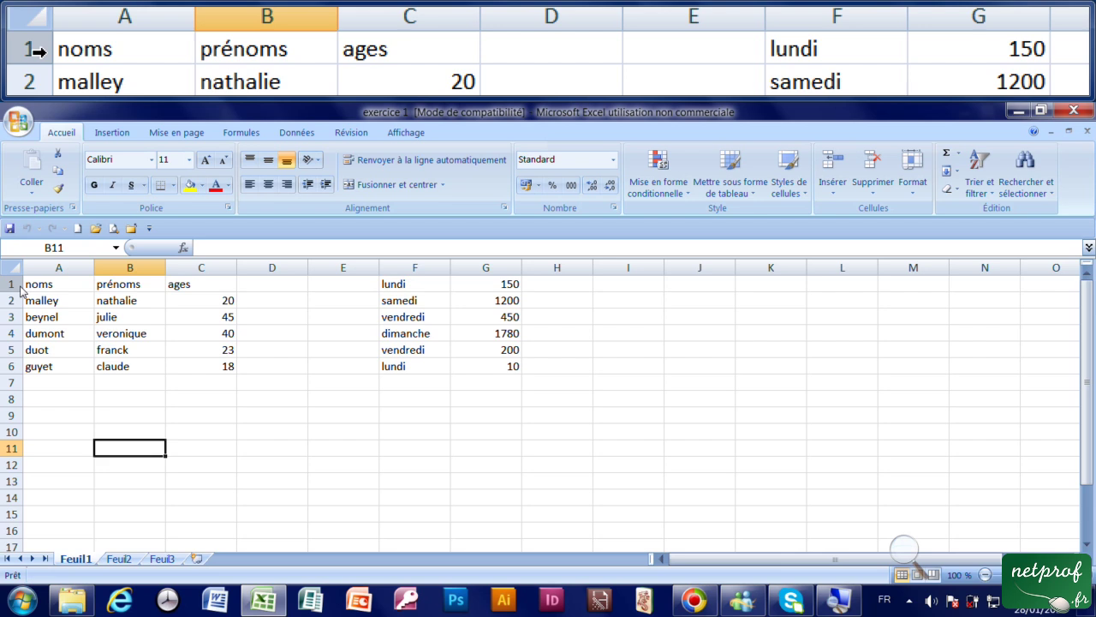
{"action": "left_click", "coordinate": [22, 290]}
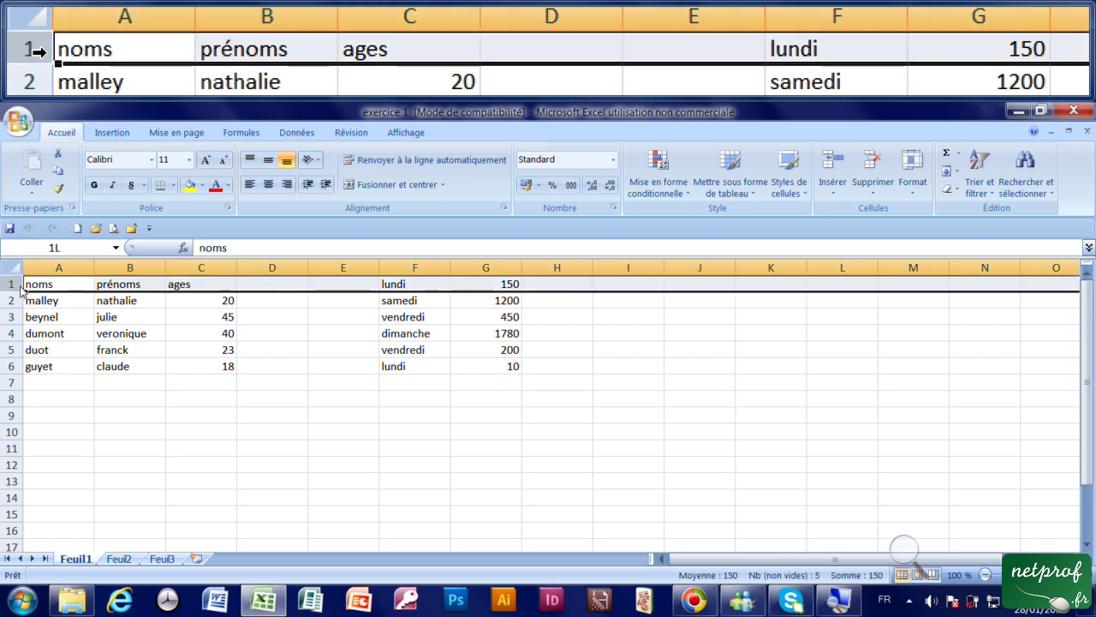
{"action": "left_click_drag", "start_coordinate": [22, 289], "coordinate": [24, 318]}
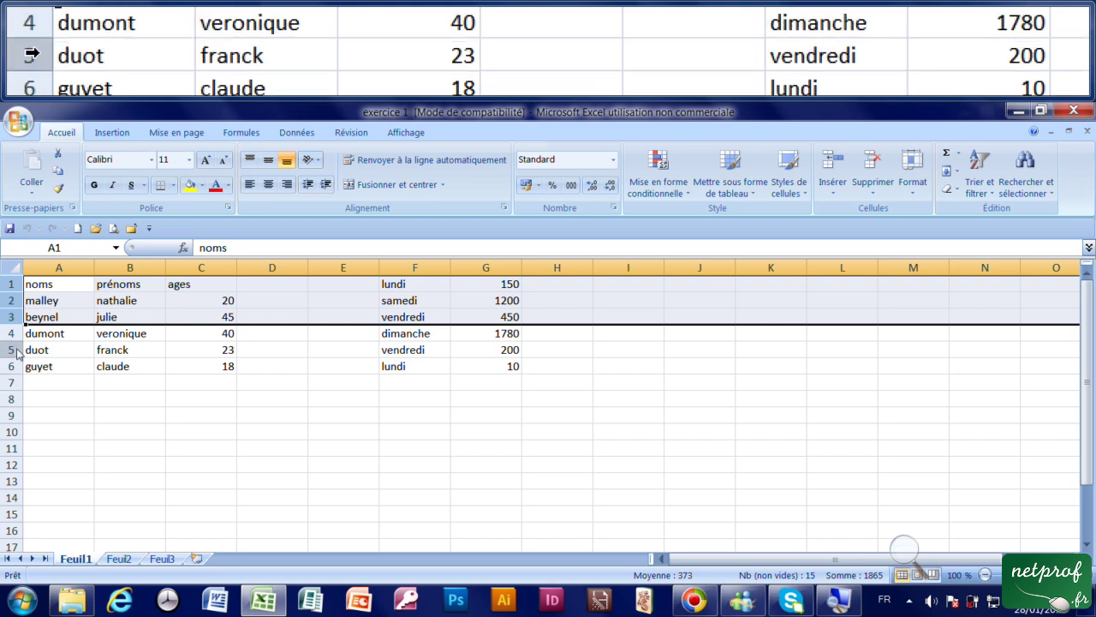
{"action": "left_click", "coordinate": [12, 350], "text": "ctrl"}
{"action": "left_click_drag", "start_coordinate": [17, 353], "coordinate": [22, 367]}
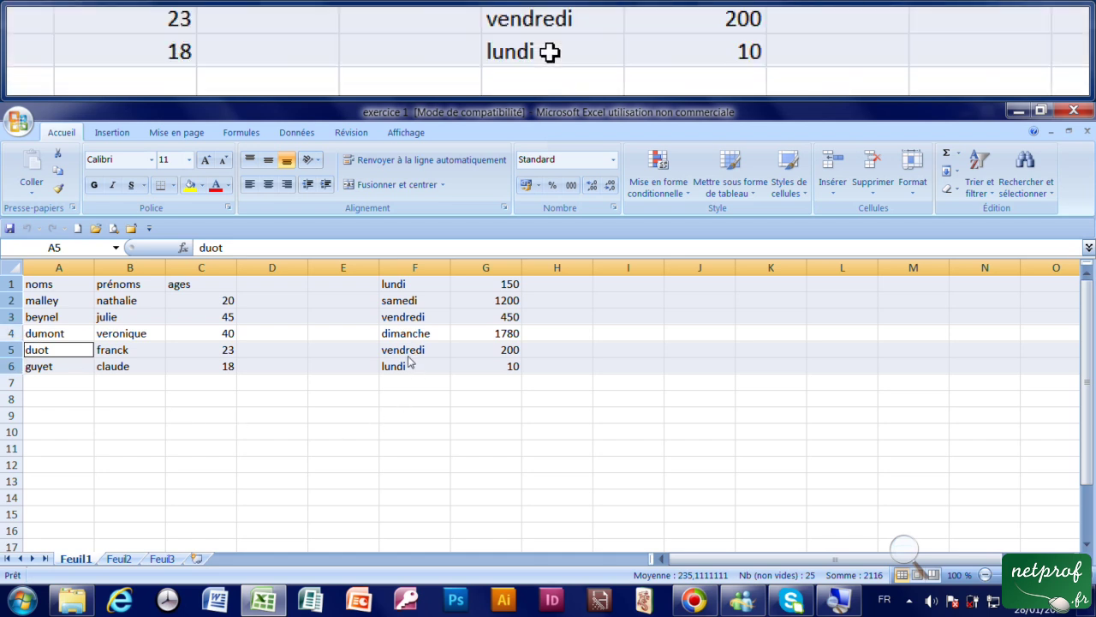
{"action": "left_click", "coordinate": [672, 444]}
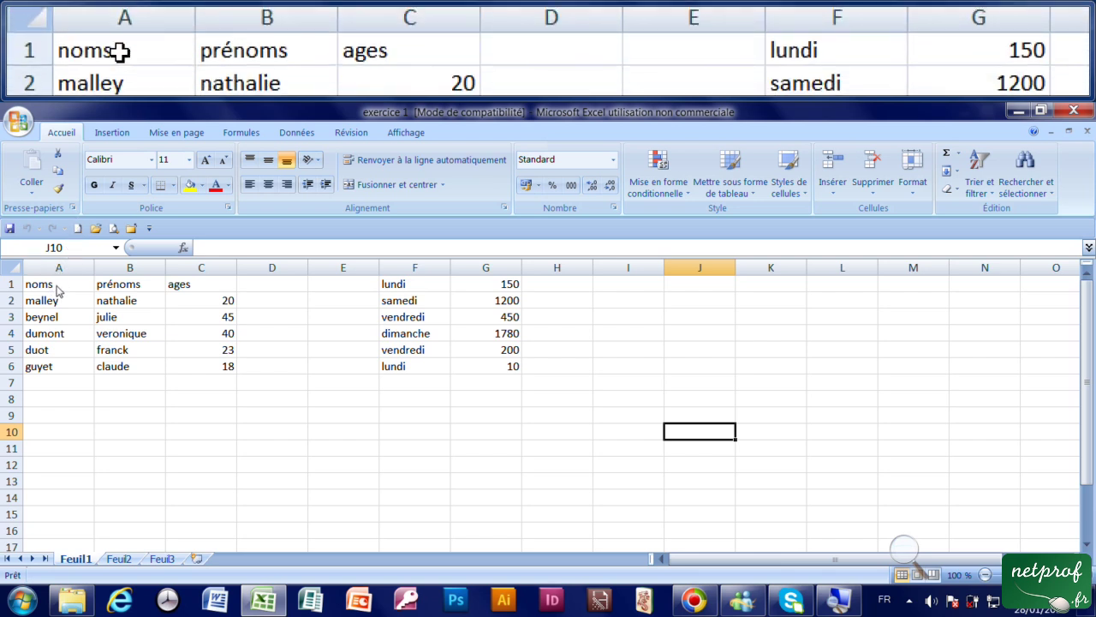
{"action": "left_click", "coordinate": [56, 289]}
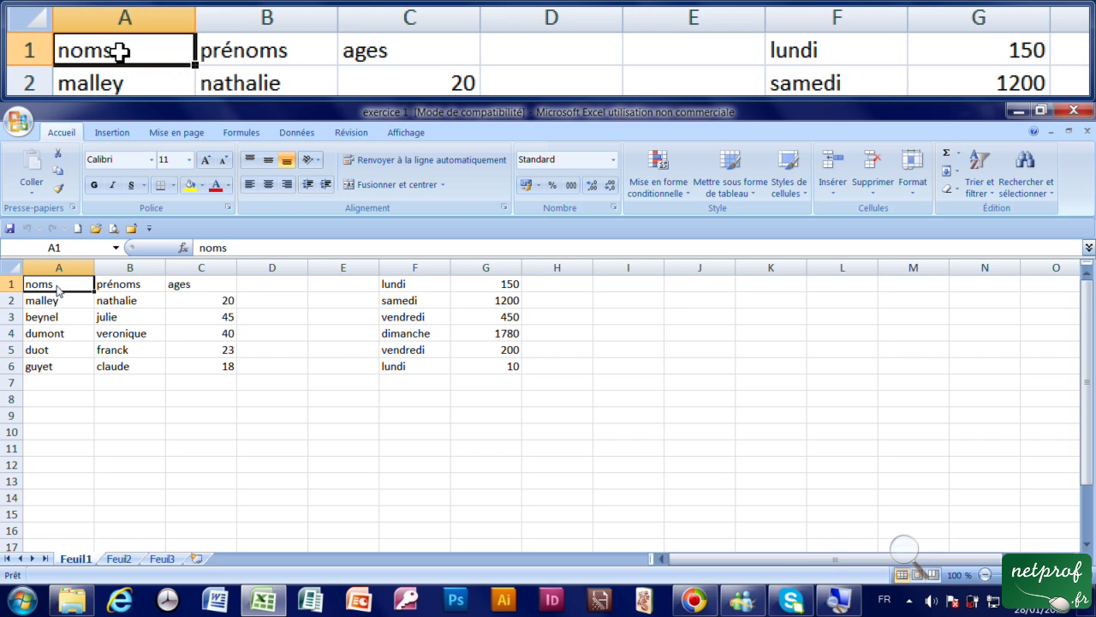
{"action": "left_click_drag", "start_coordinate": [84, 290], "coordinate": [210, 328]}
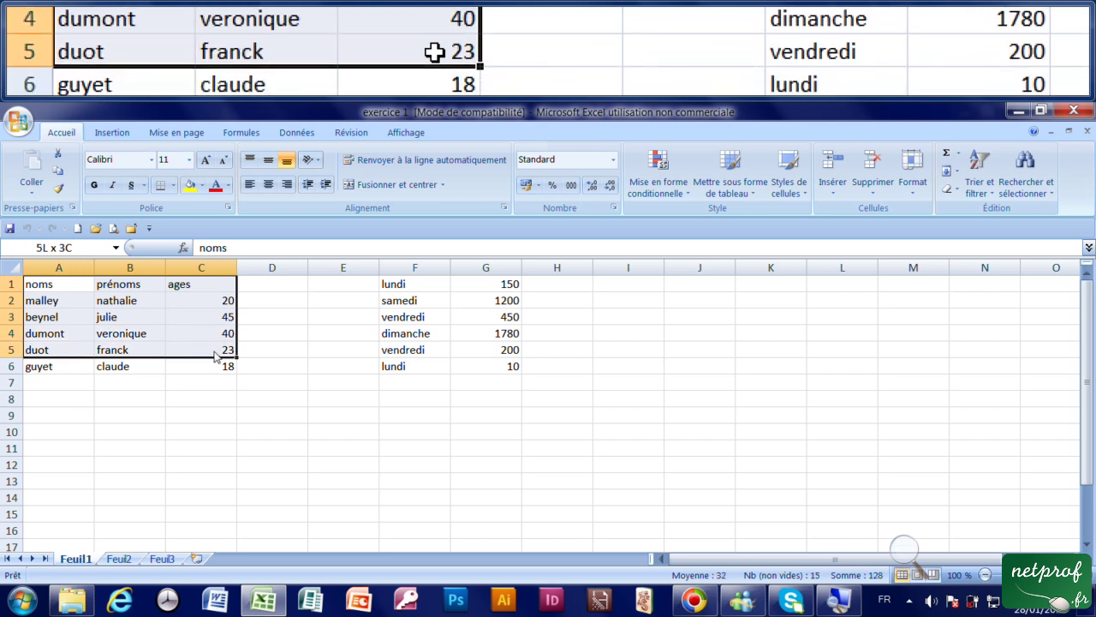
{"action": "left_click_drag", "start_coordinate": [209, 328], "coordinate": [218, 366]}
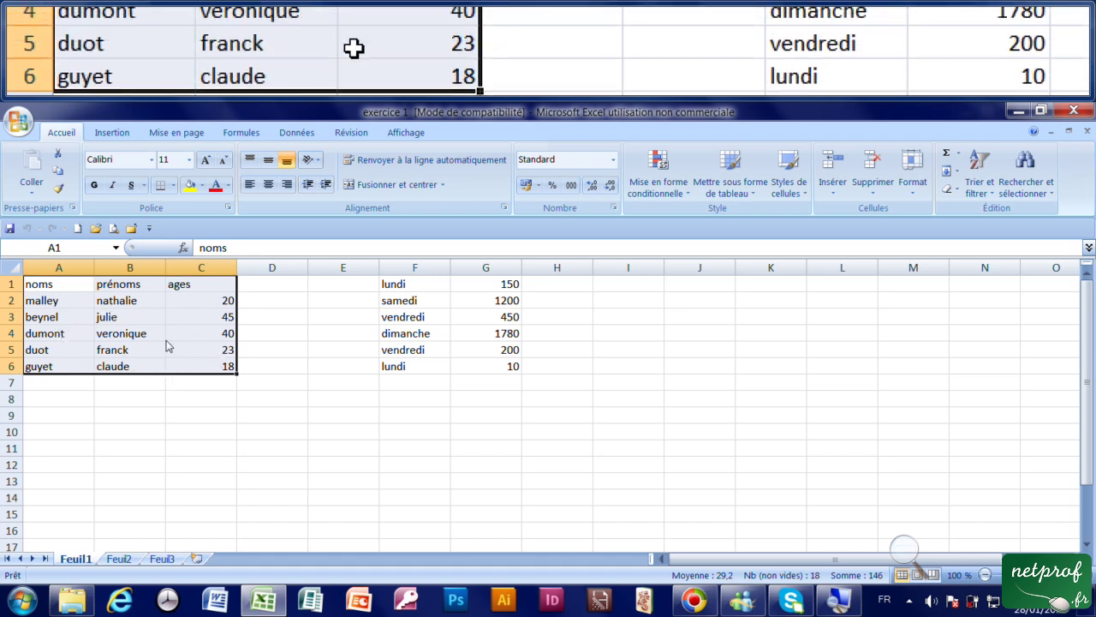
{"action": "left_click", "coordinate": [291, 435]}
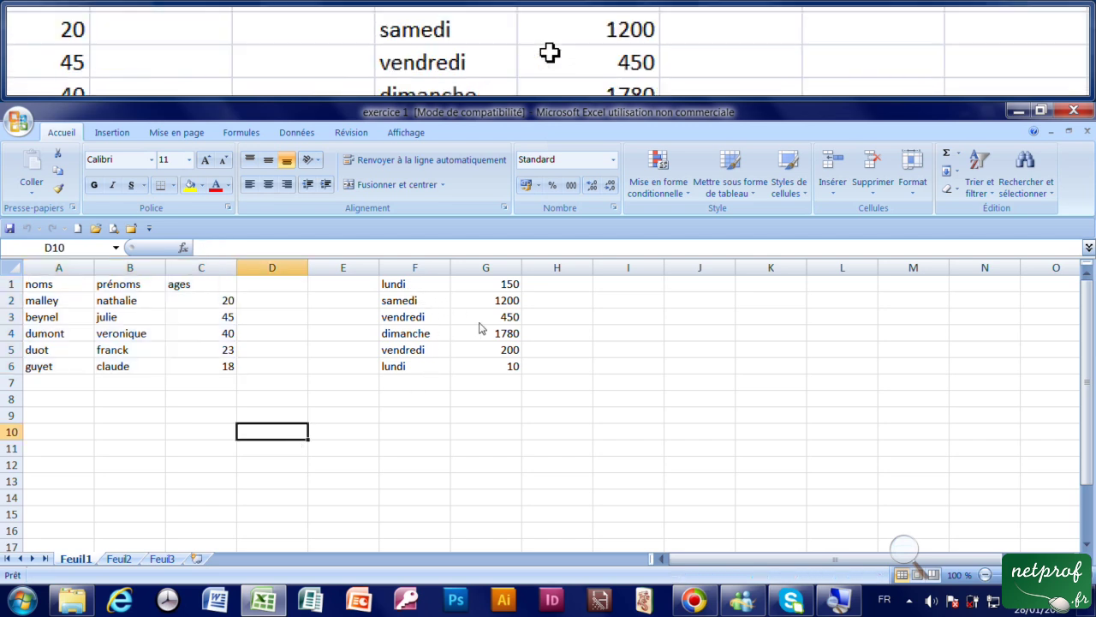
{"action": "left_click", "coordinate": [409, 290]}
{"action": "mouse_move", "coordinate": [414, 291]}
{"action": "left_mouse_down"}
{"action": "mouse_move", "coordinate": [505, 347]}
{"action": "mouse_move", "coordinate": [511, 366]}
{"action": "left_mouse_up"}
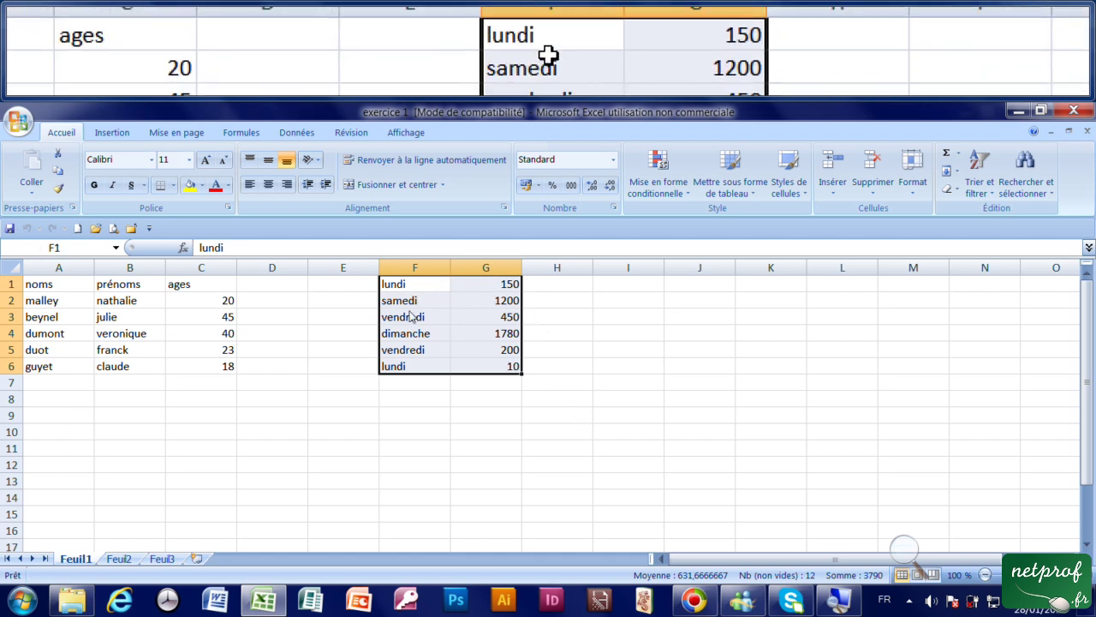
{"action": "left_click", "coordinate": [446, 465]}
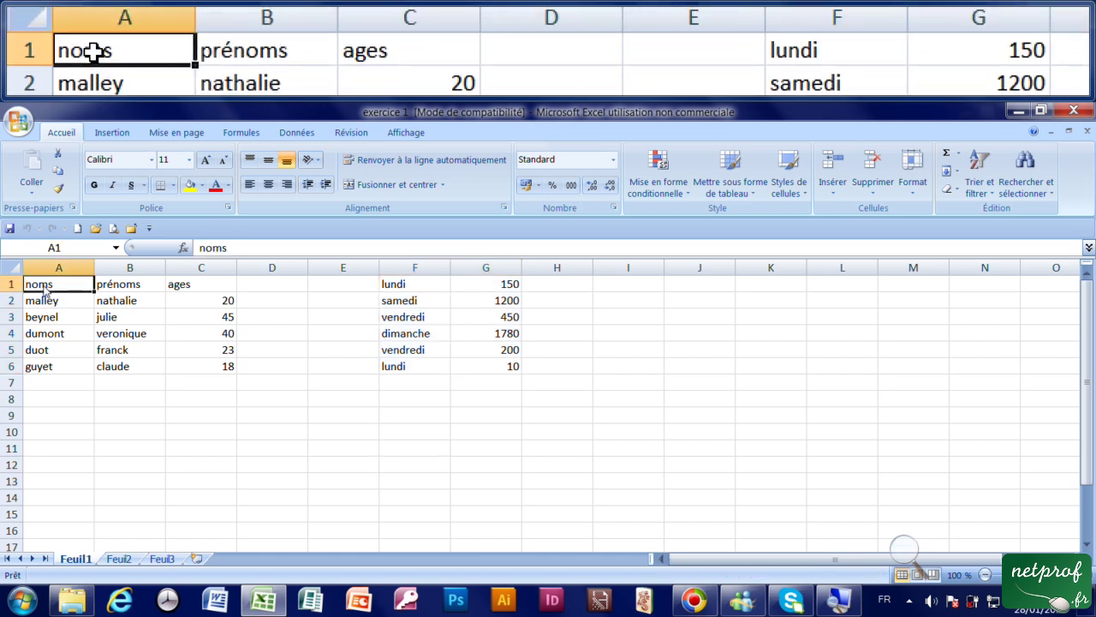
{"action": "left_click_drag", "start_coordinate": [42, 289], "coordinate": [60, 367]}
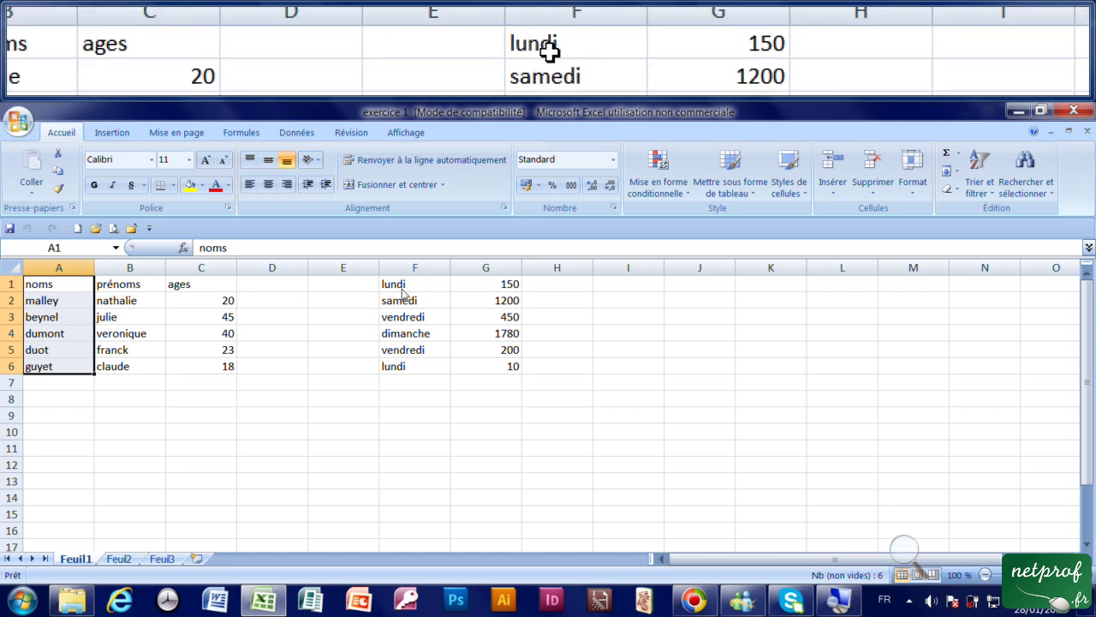
{"action": "left_click_drag", "start_coordinate": [407, 288], "coordinate": [421, 372], "text": "ctrl"}
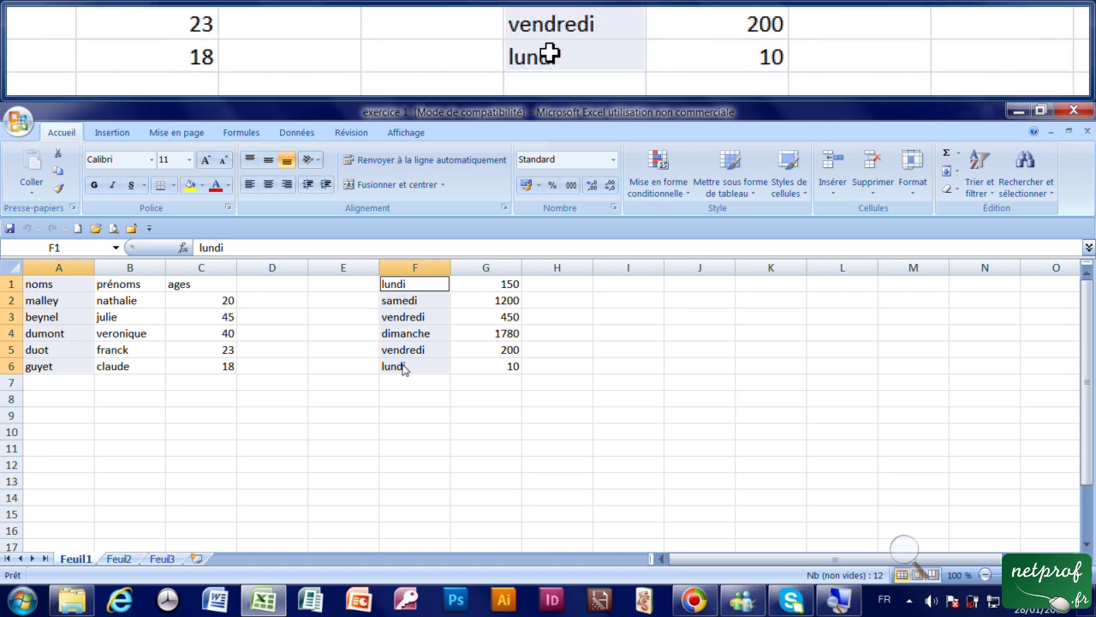
{"action": "left_click", "coordinate": [443, 431]}
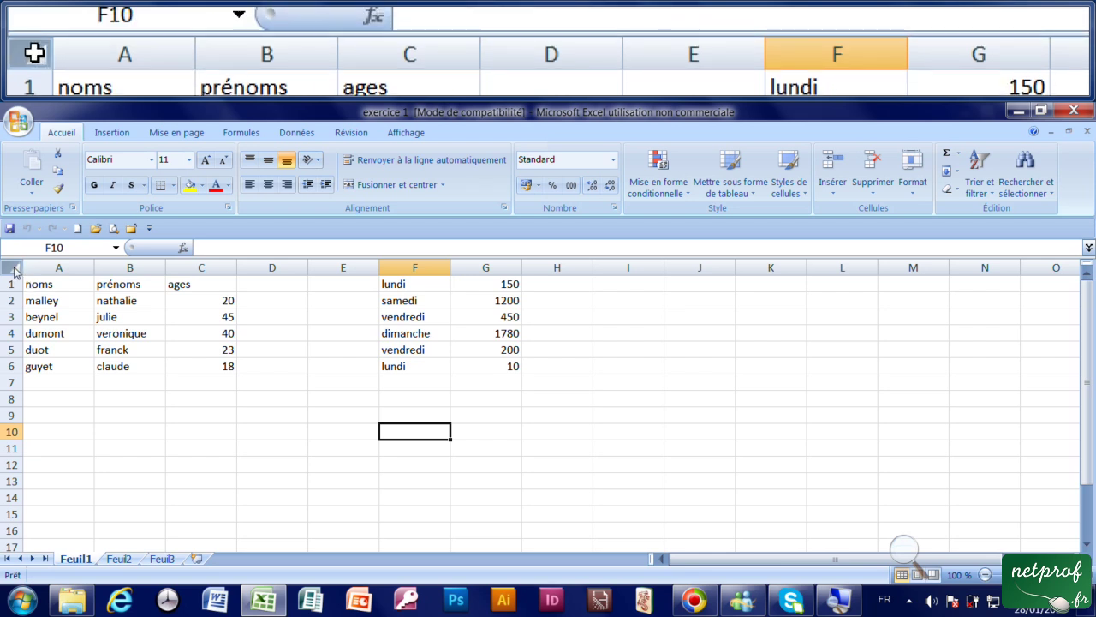
{"action": "left_click", "coordinate": [13, 271]}
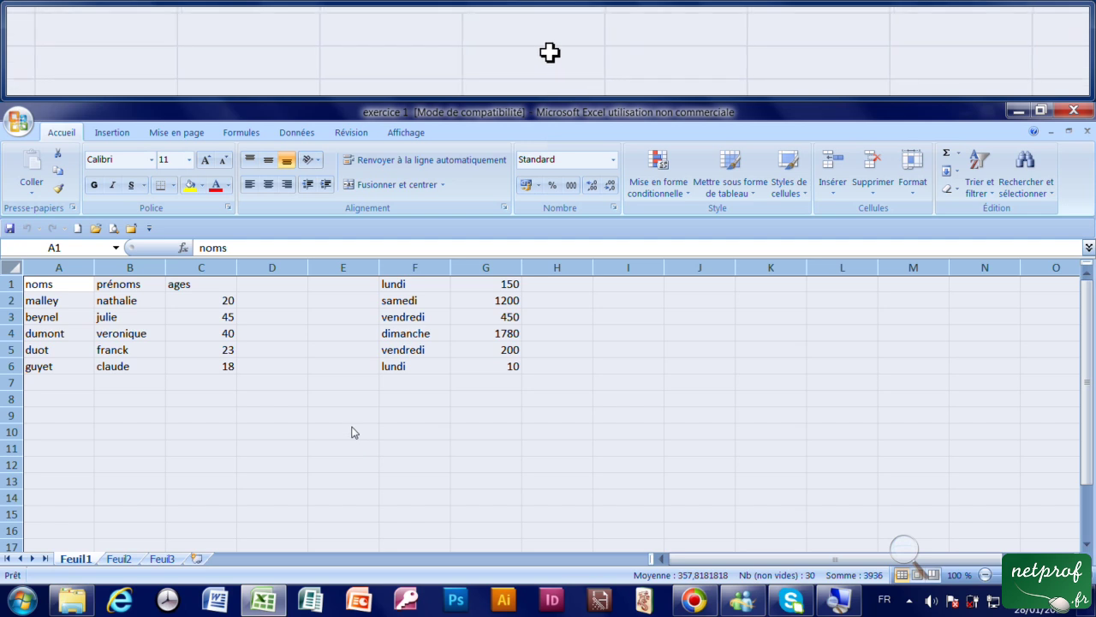
{"action": "left_click", "coordinate": [92, 305]}
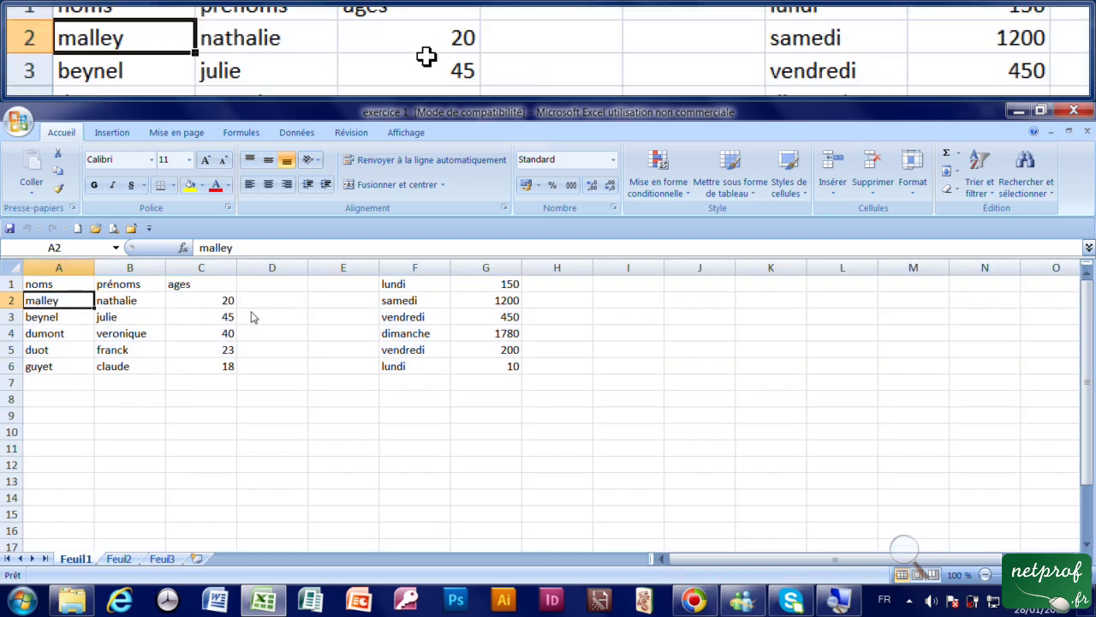
{"action": "left_click", "coordinate": [410, 318]}
{"action": "left_click", "coordinate": [428, 365]}
{"action": "left_click", "coordinate": [517, 365]}
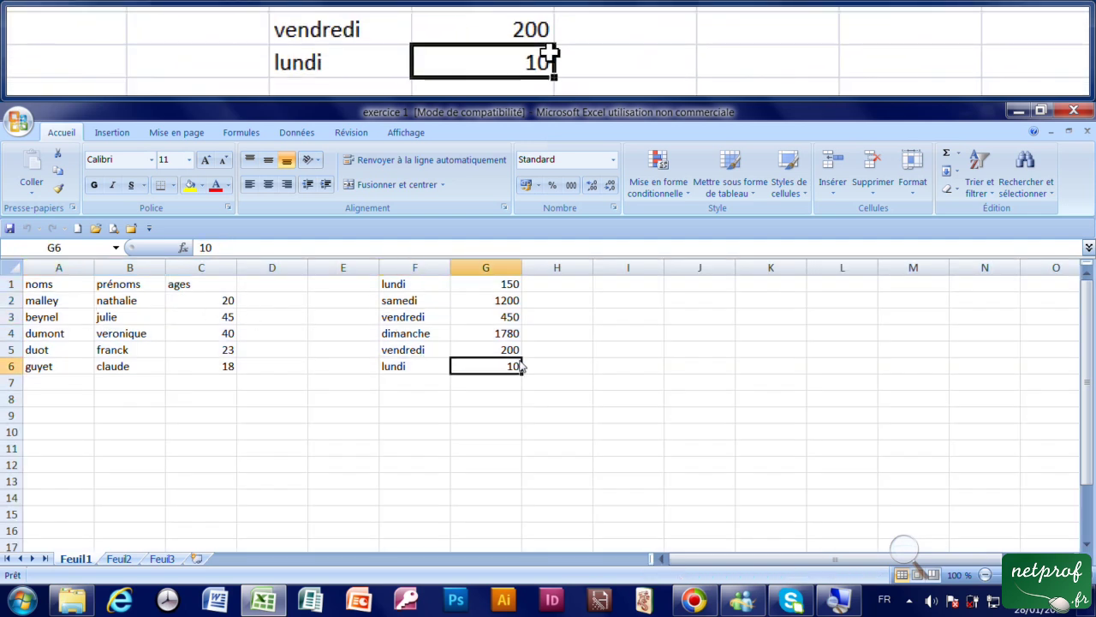
{"action": "left_click", "coordinate": [397, 289]}
{"action": "left_click_drag", "start_coordinate": [397, 289], "coordinate": [512, 366]}
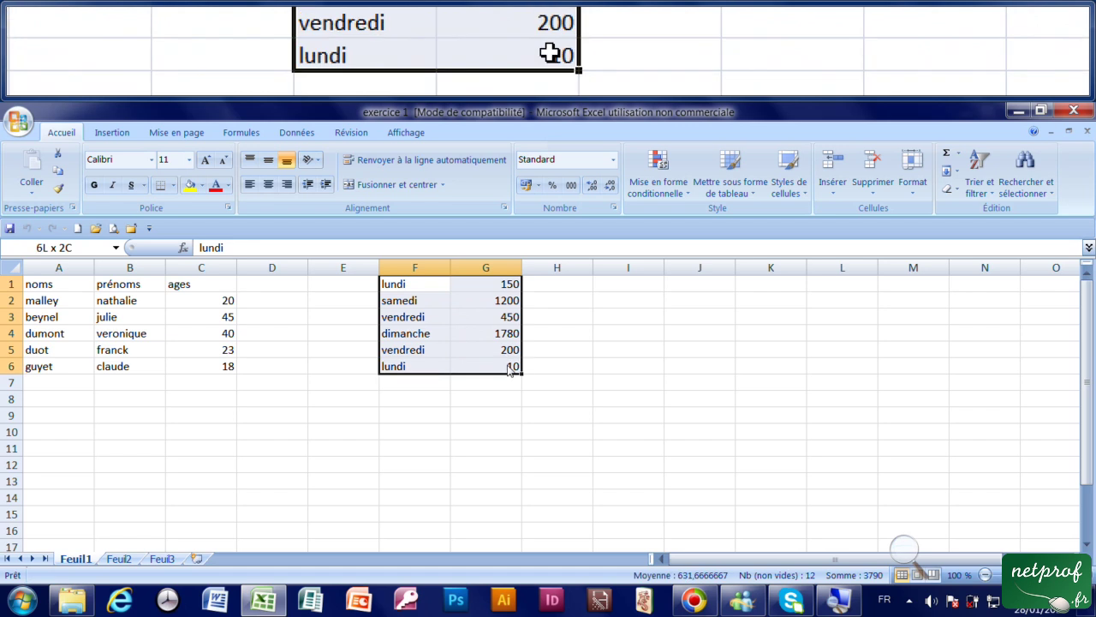
{"action": "left_click", "coordinate": [463, 430]}
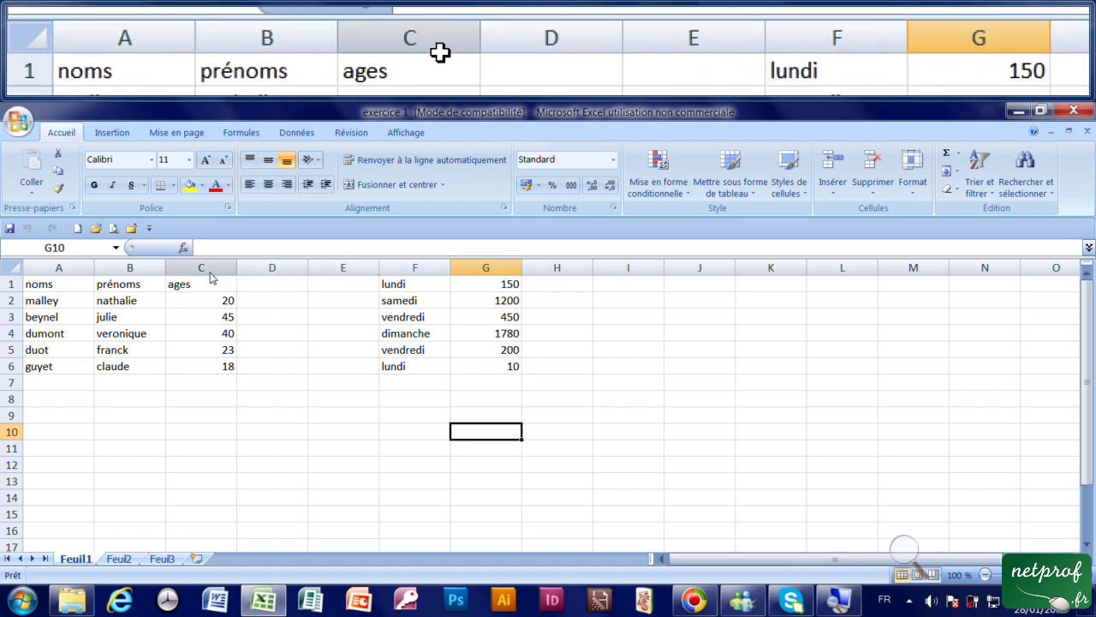
{"action": "left_click_drag", "start_coordinate": [212, 272], "coordinate": [401, 271]}
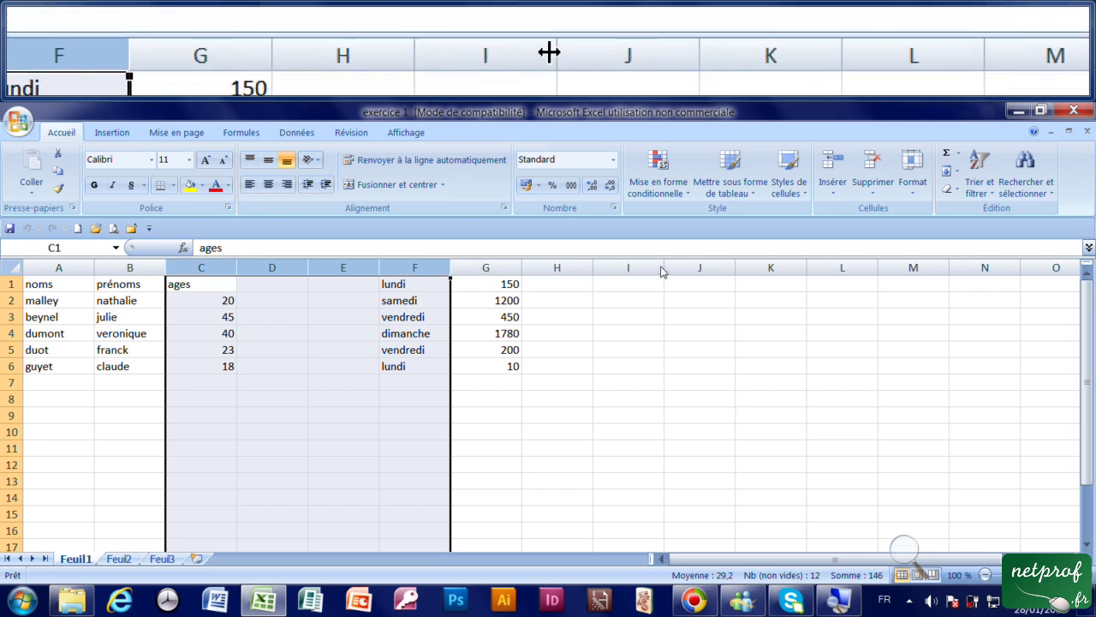
{"action": "left_click", "coordinate": [653, 269]}
{"action": "left_click", "coordinate": [771, 272], "text": "ctrl"}
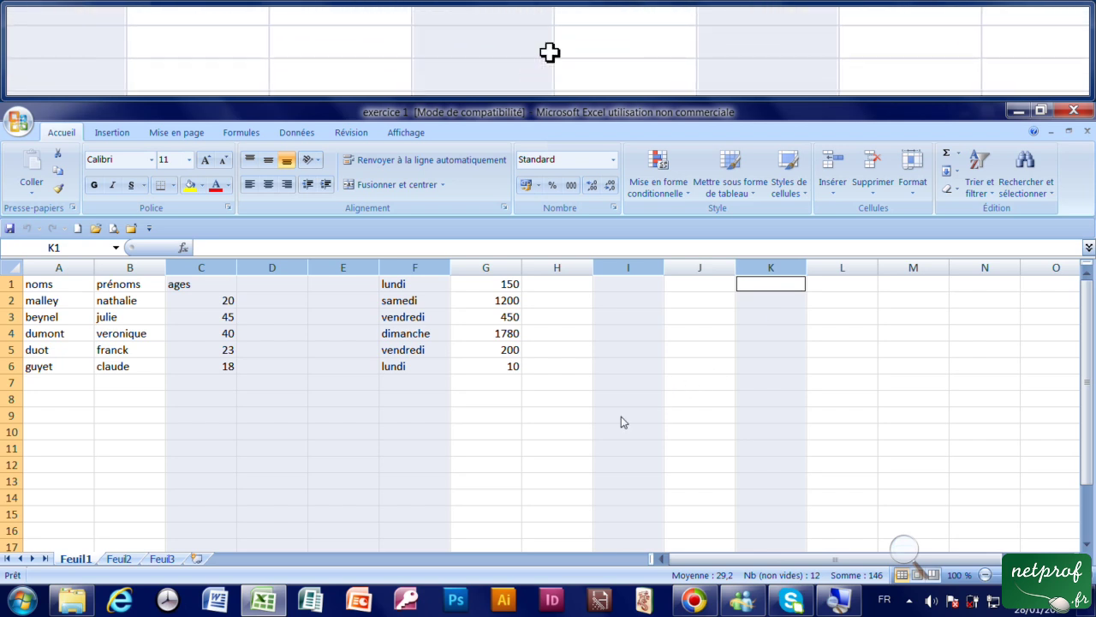
{"action": "left_click", "coordinate": [574, 432]}
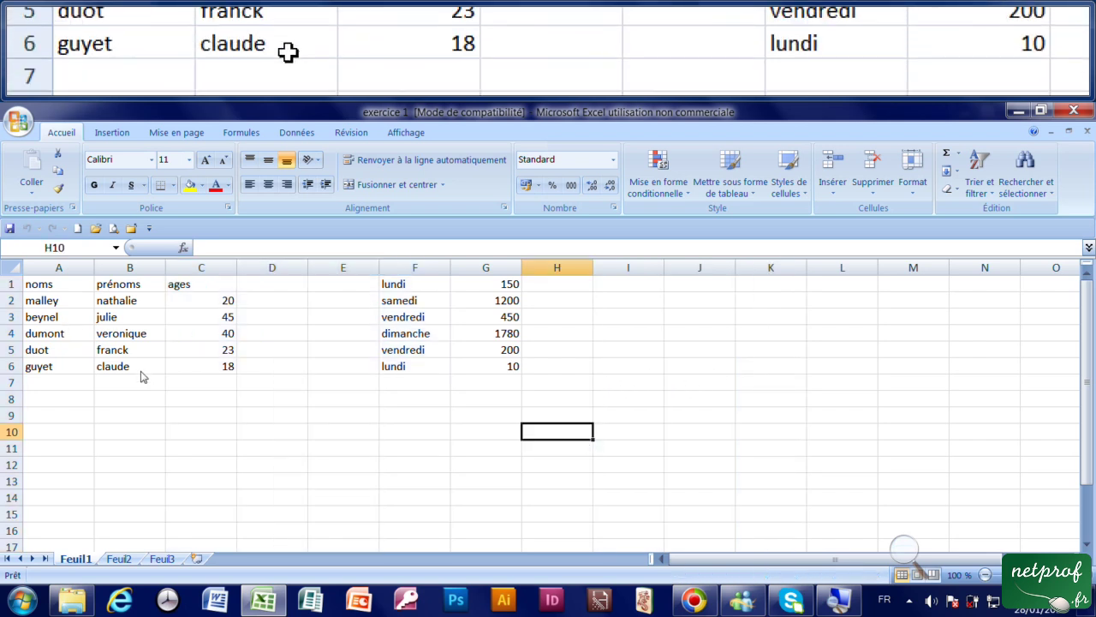
{"action": "left_click", "coordinate": [125, 290]}
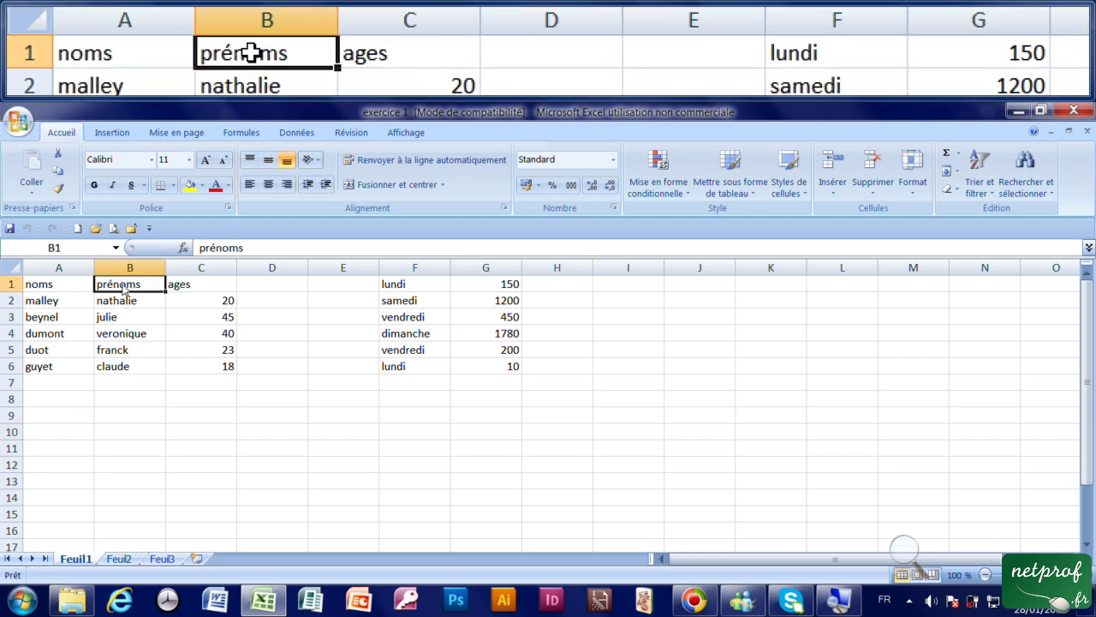
{"action": "left_click_drag", "start_coordinate": [124, 292], "coordinate": [133, 367]}
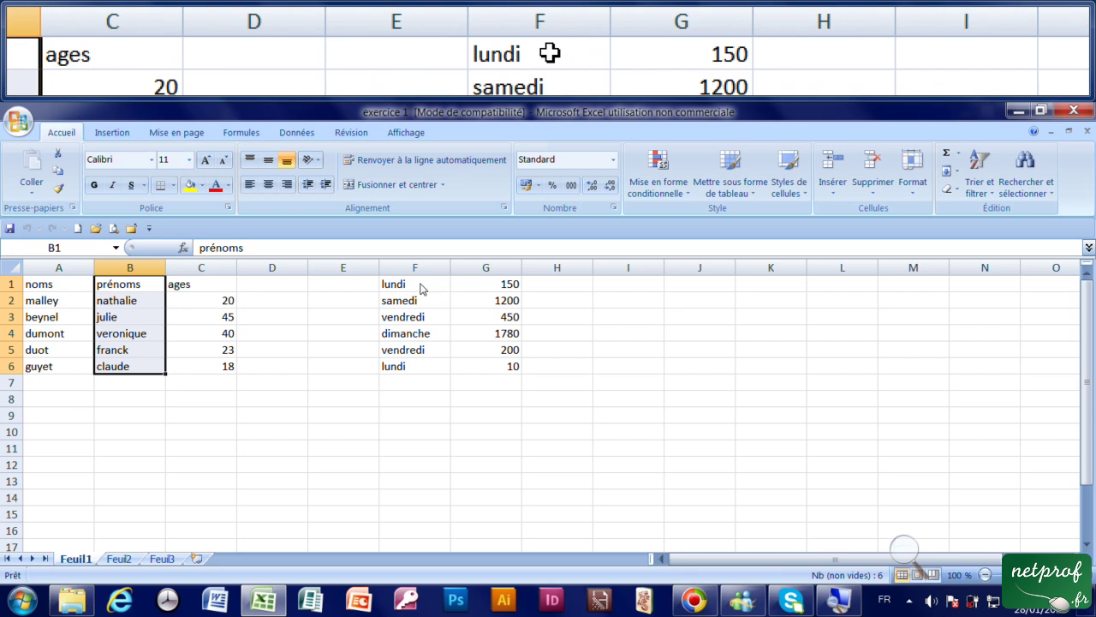
{"action": "left_click_drag", "start_coordinate": [420, 288], "coordinate": [439, 384]}
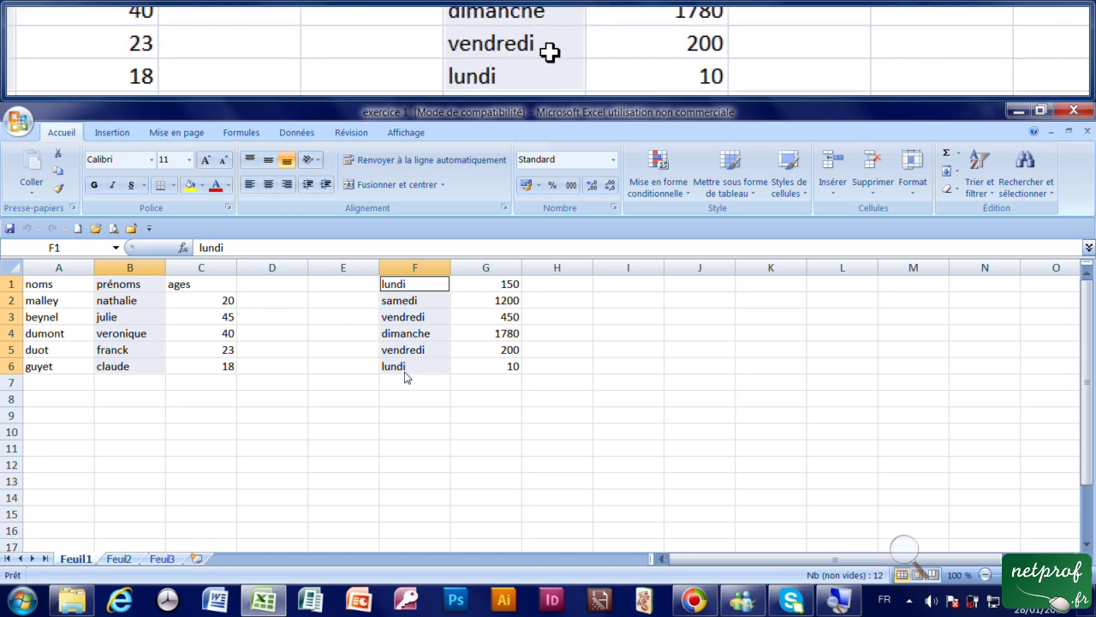
{"action": "left_click", "coordinate": [384, 454]}
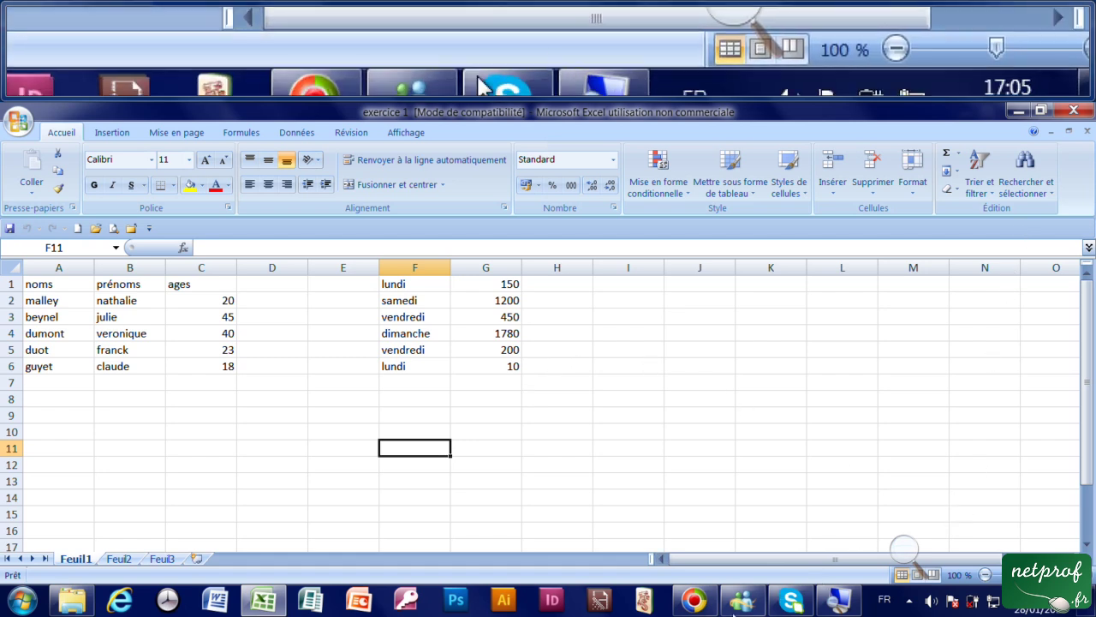
{"action": "mouse_move", "coordinate": [705, 604]}
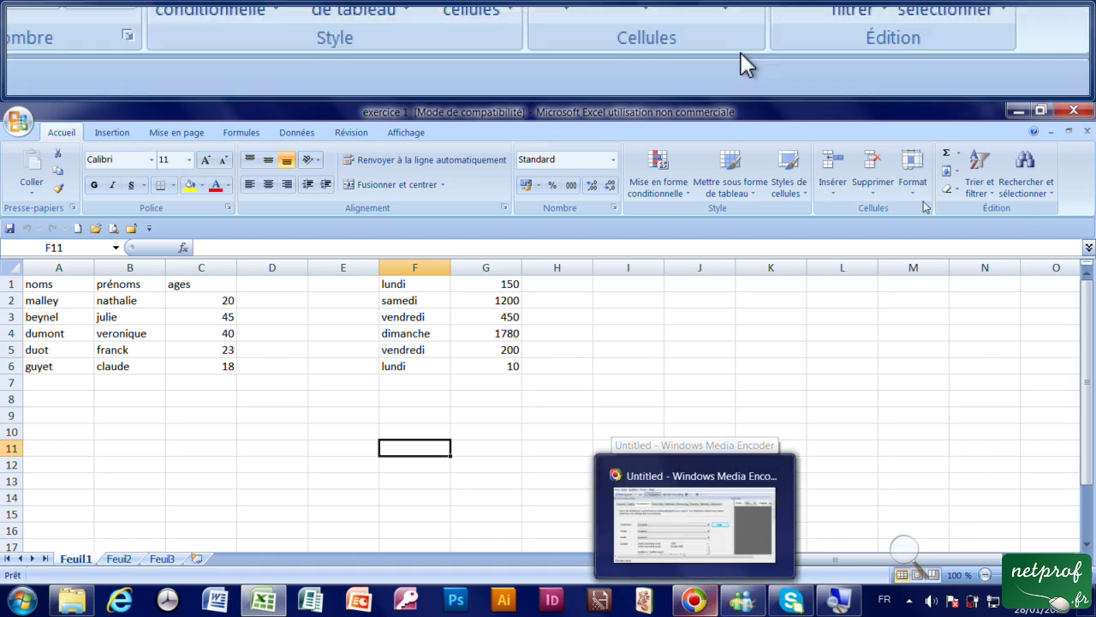